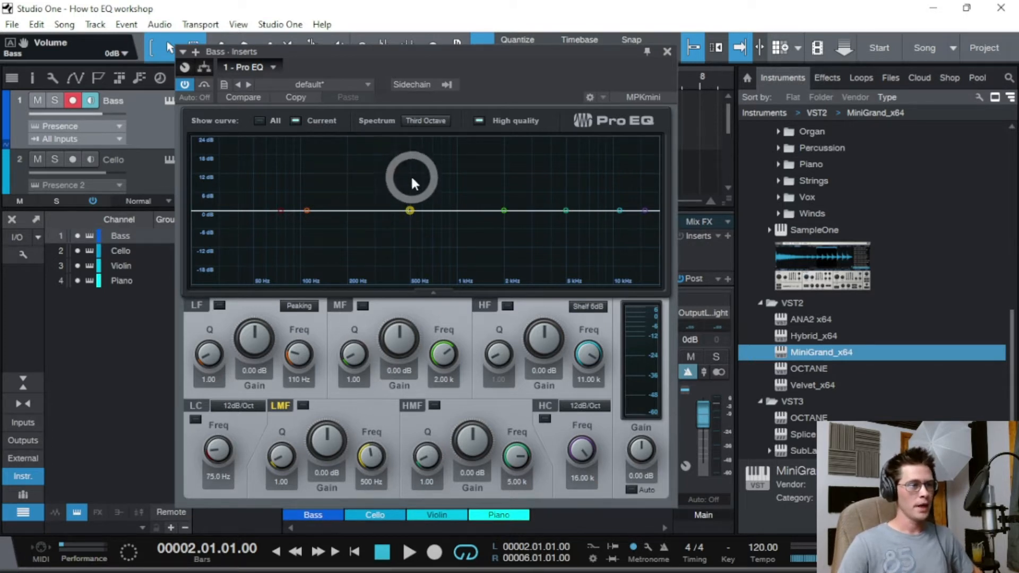
- Move the Bass Pro EQ aside, then close it to reveal Pro EQ on all four channels
drag(401, 54, 512, 76)
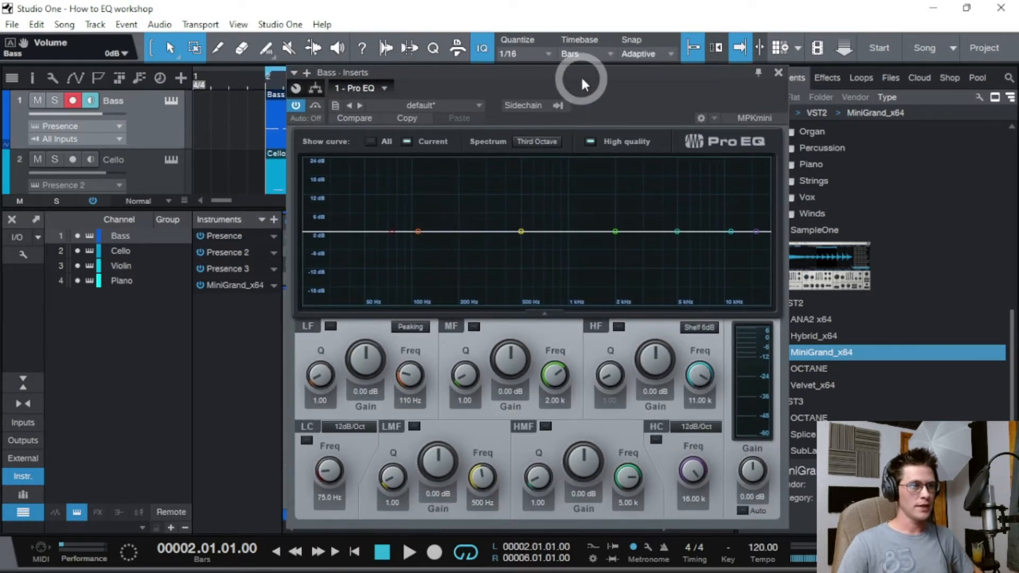
drag(581, 81, 506, 74)
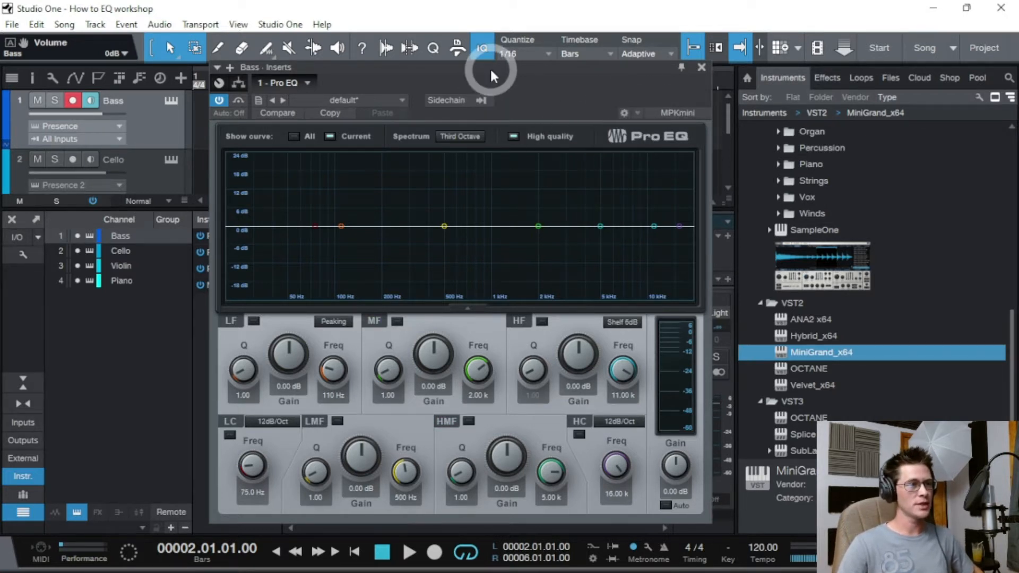
drag(490, 68, 632, 113)
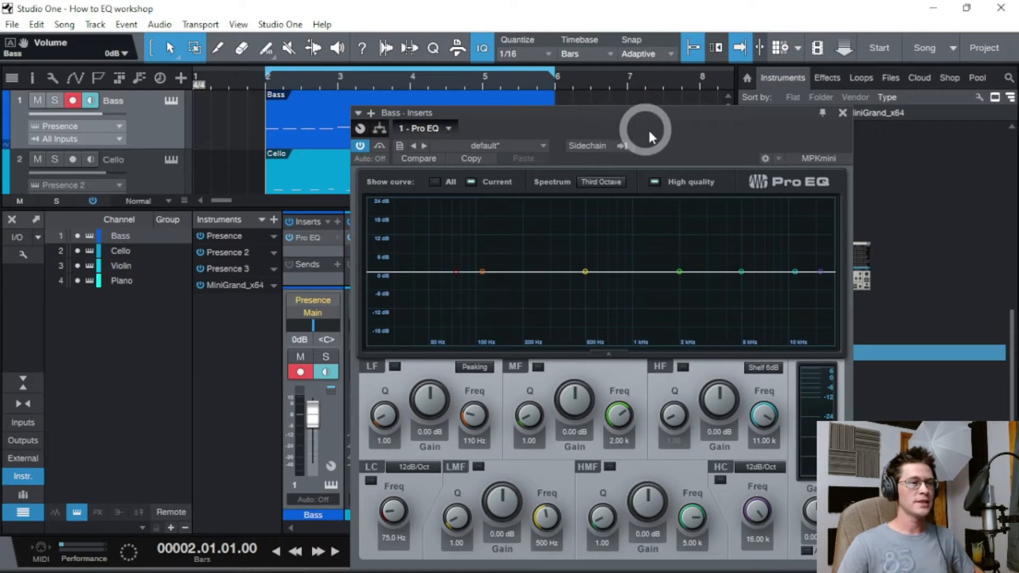
click(843, 112)
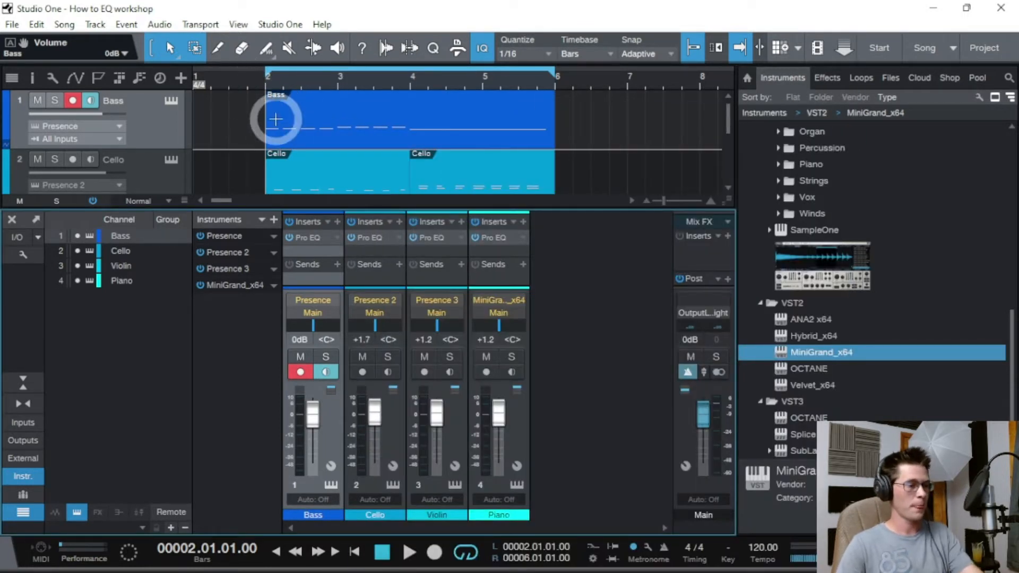
- Open the Bass track's Pro EQ and start playback to view its spectrum, then close it
click(339, 236)
click(357, 255)
key(space)
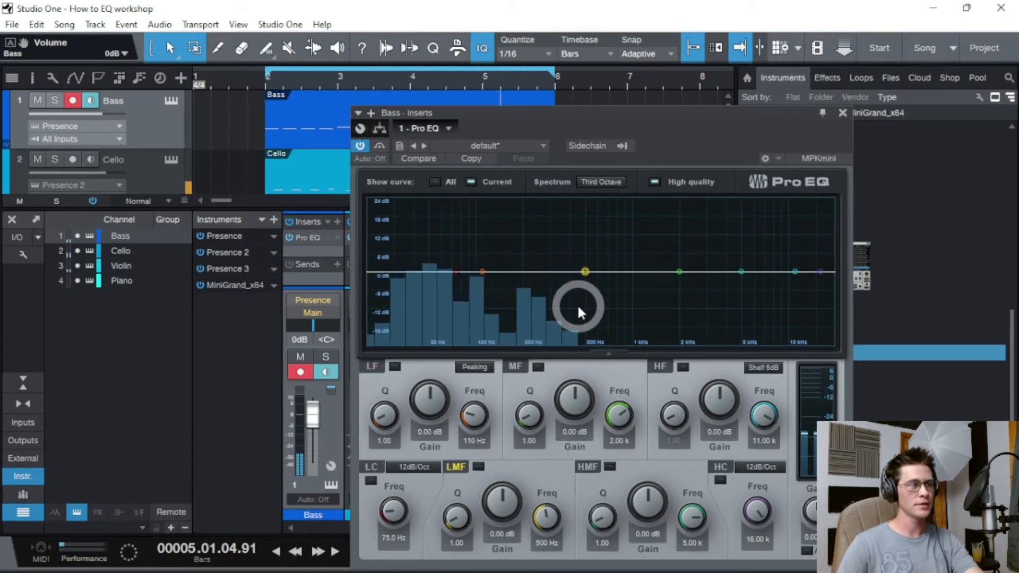
click(844, 112)
- Inspect the Cello's spectrum in its Pro EQ, then open the Violin track's Pro EQ
right_click(396, 239)
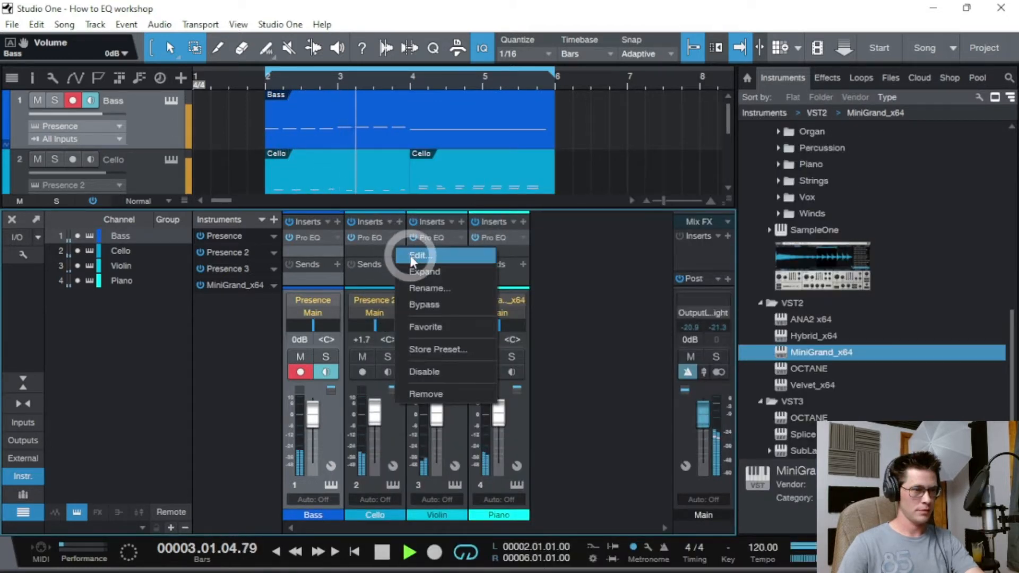
click(412, 258)
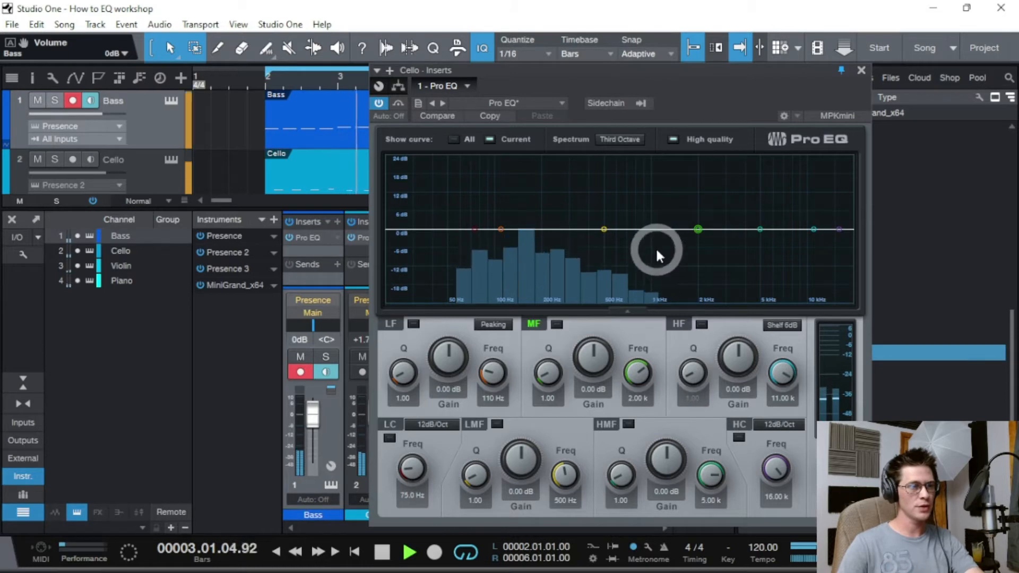
click(862, 69)
right_click(459, 237)
click(471, 251)
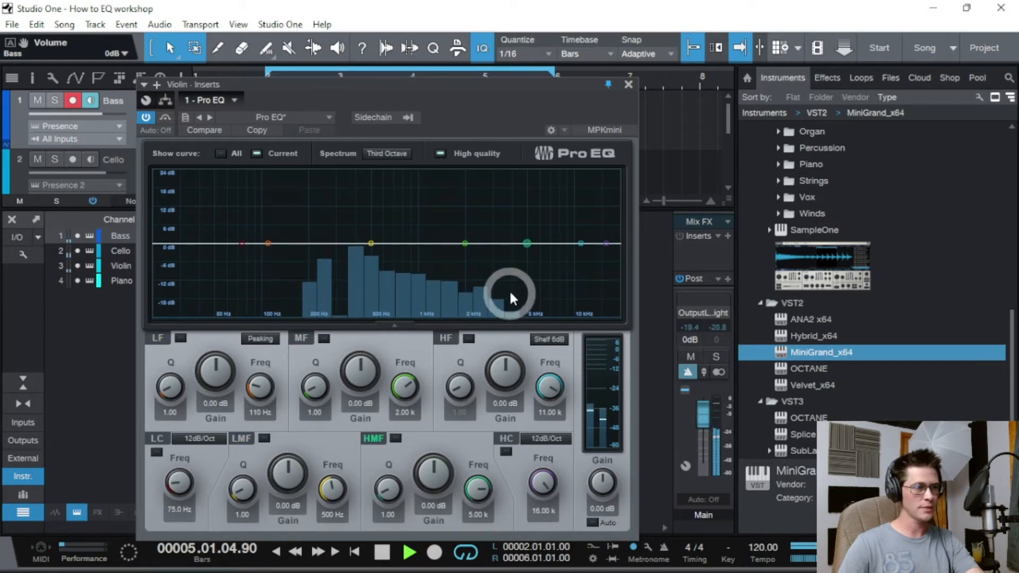
- Close the Violin EQ, view the Piano's spectrum in its Pro EQ, then close it
click(630, 83)
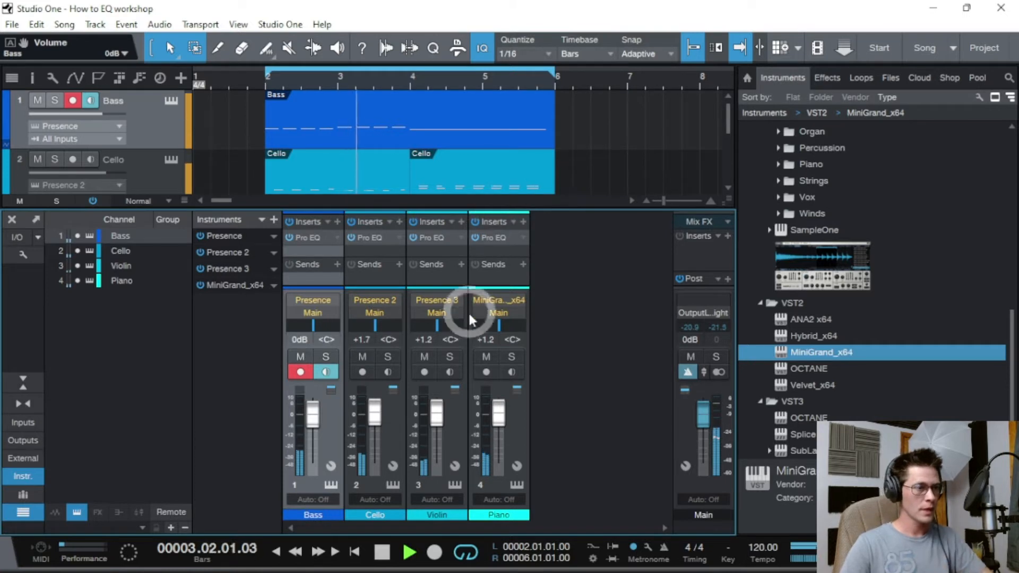
click(525, 240)
click(534, 248)
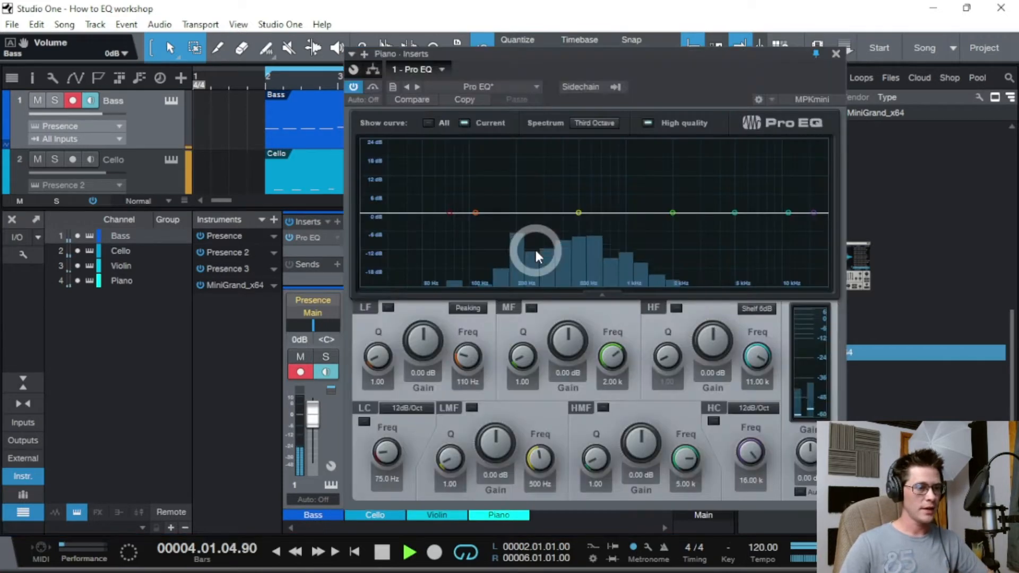
drag(534, 53, 609, 70)
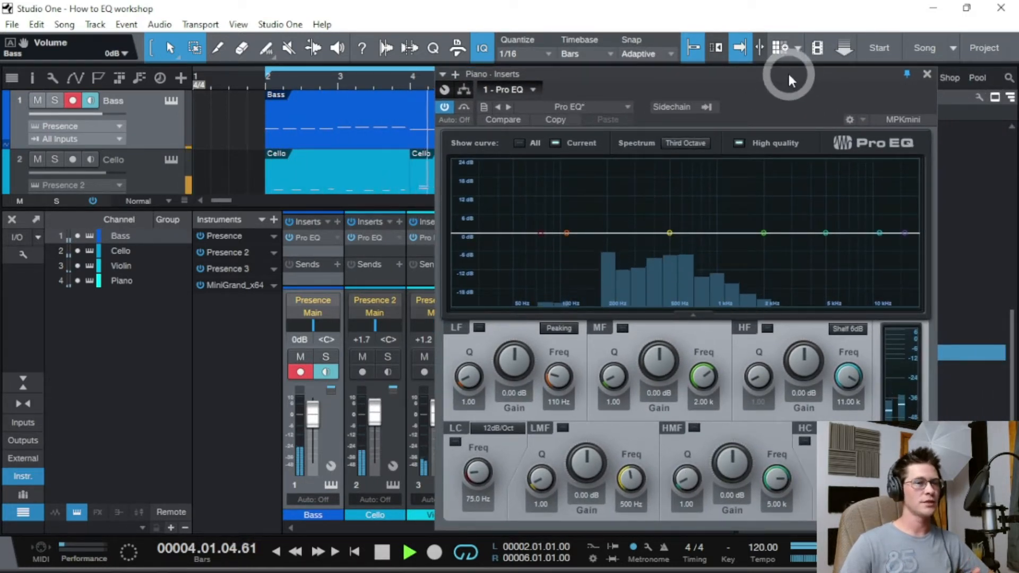
click(927, 76)
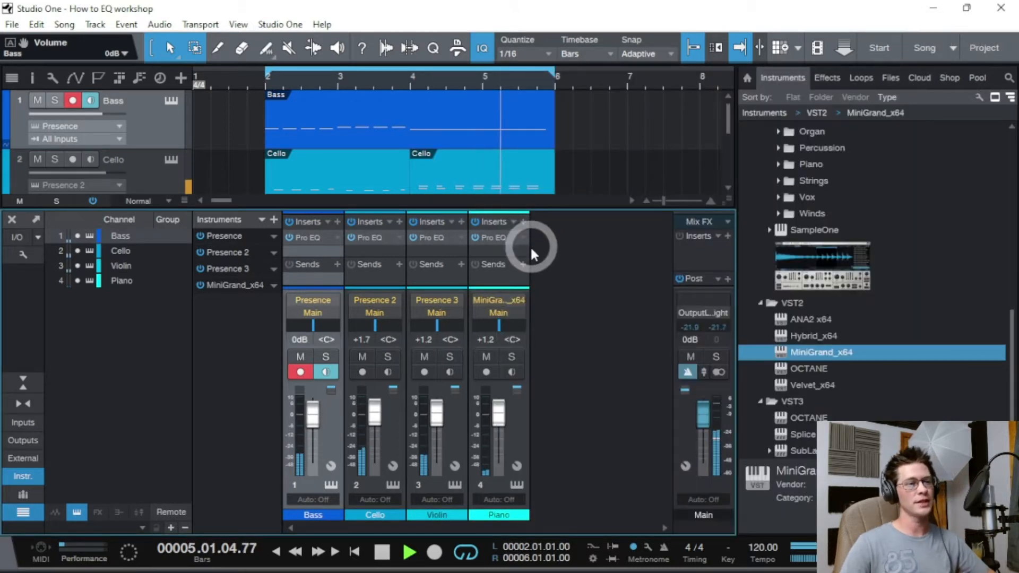
- Stop playback and solo the Violin and Piano tracks
click(383, 553)
click(566, 268)
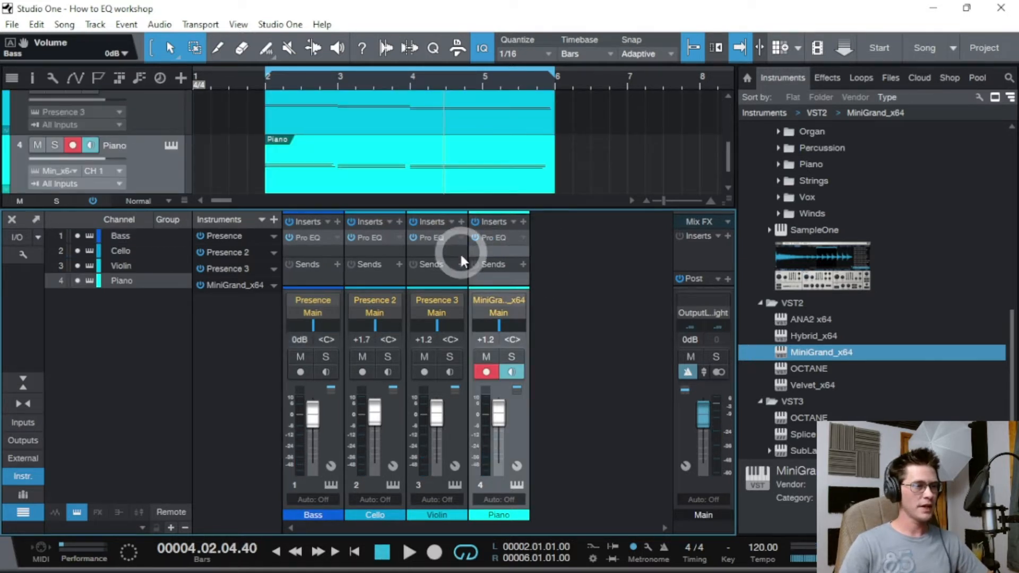
click(450, 357)
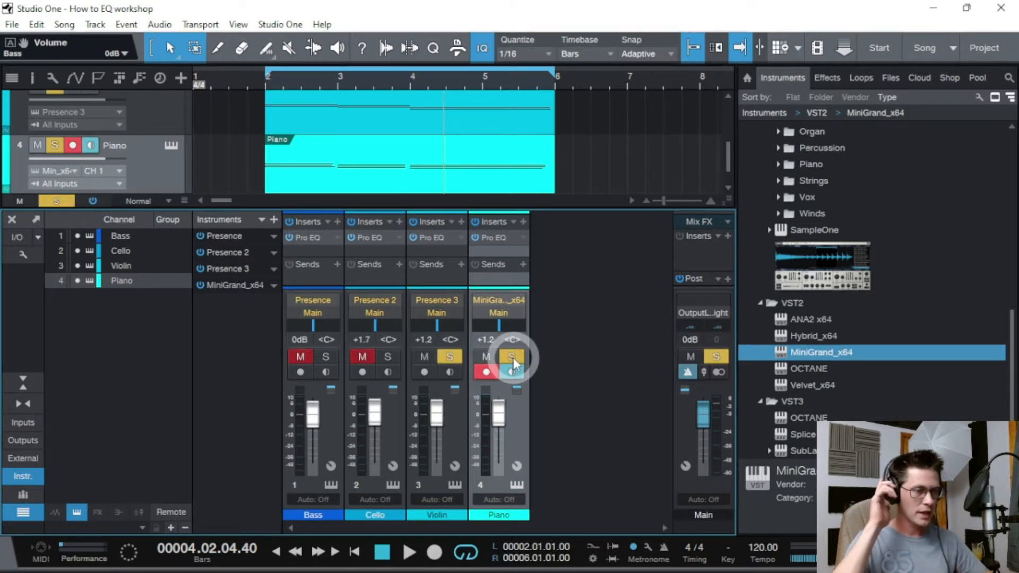
- Open the Violin and Piano Pro EQs and place the windows side by side
click(460, 243)
click(476, 256)
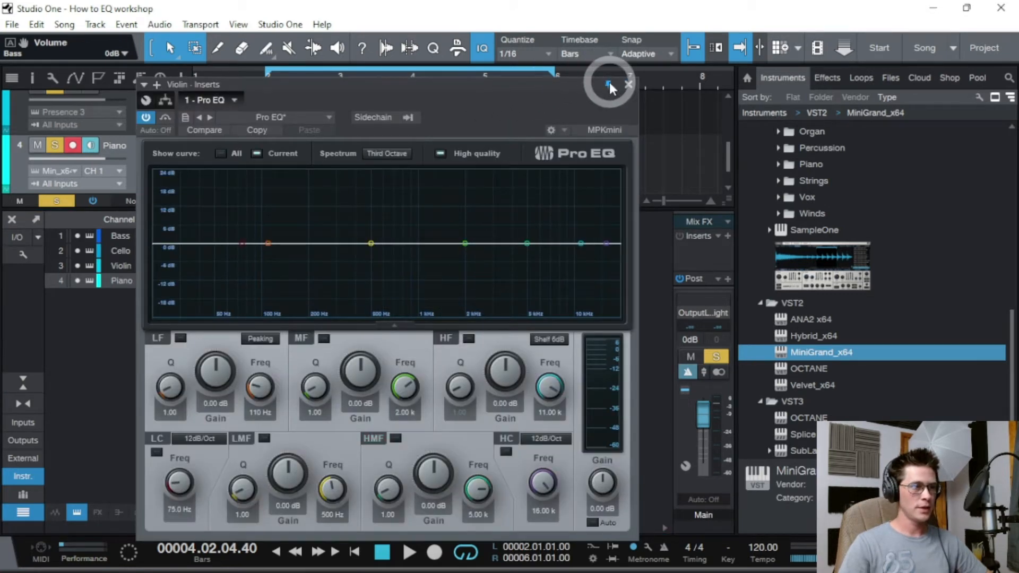
drag(592, 81, 456, 80)
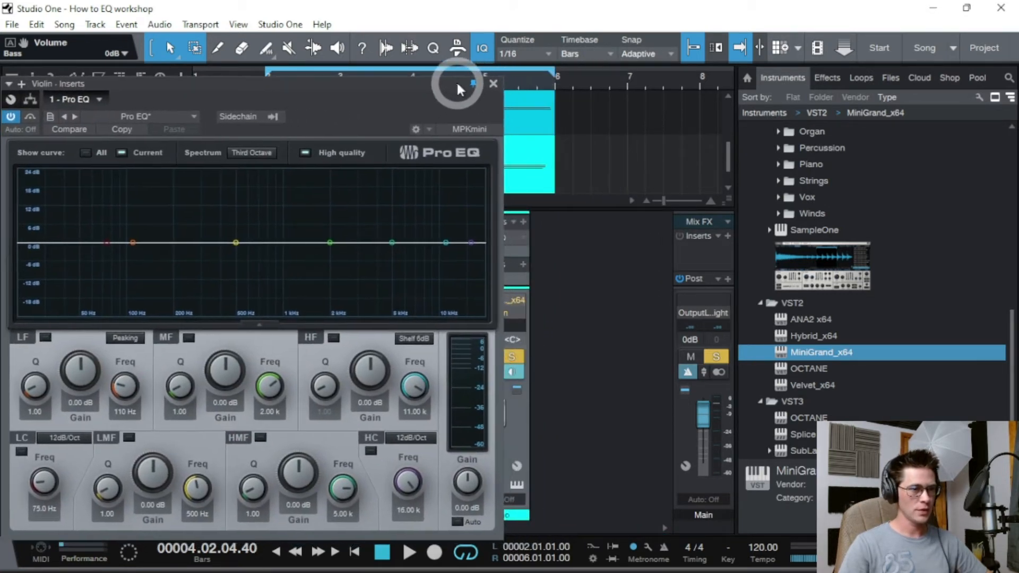
click(515, 226)
click(536, 269)
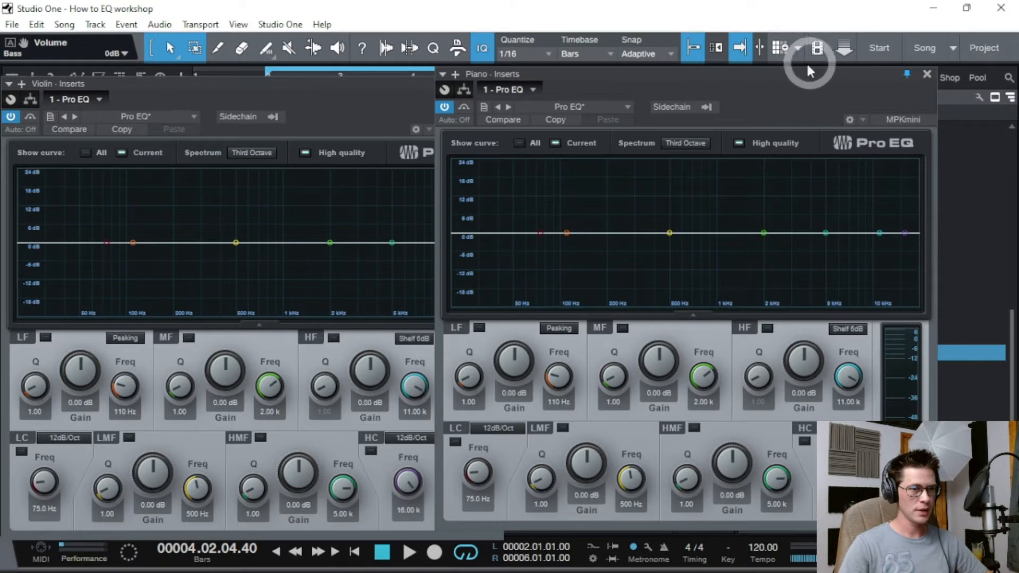
drag(786, 78, 842, 95)
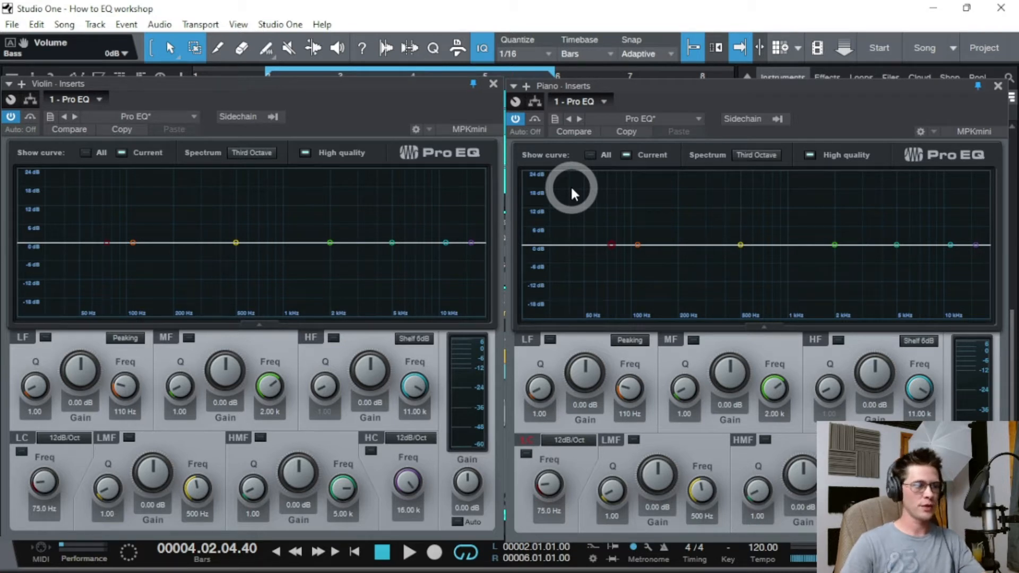
- Select the Violin EQ graph and start playback so both spectra display
click(371, 223)
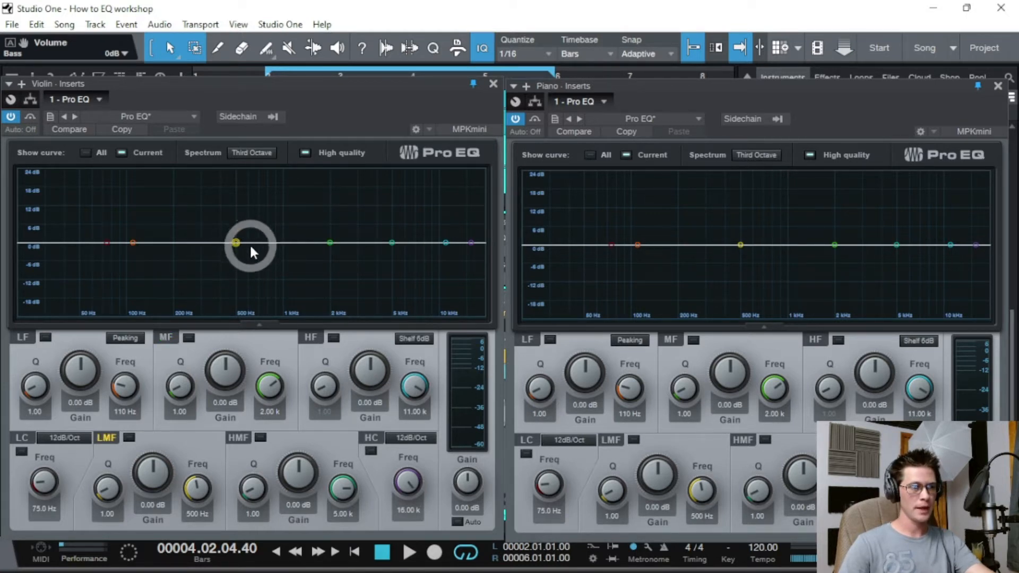
key(space)
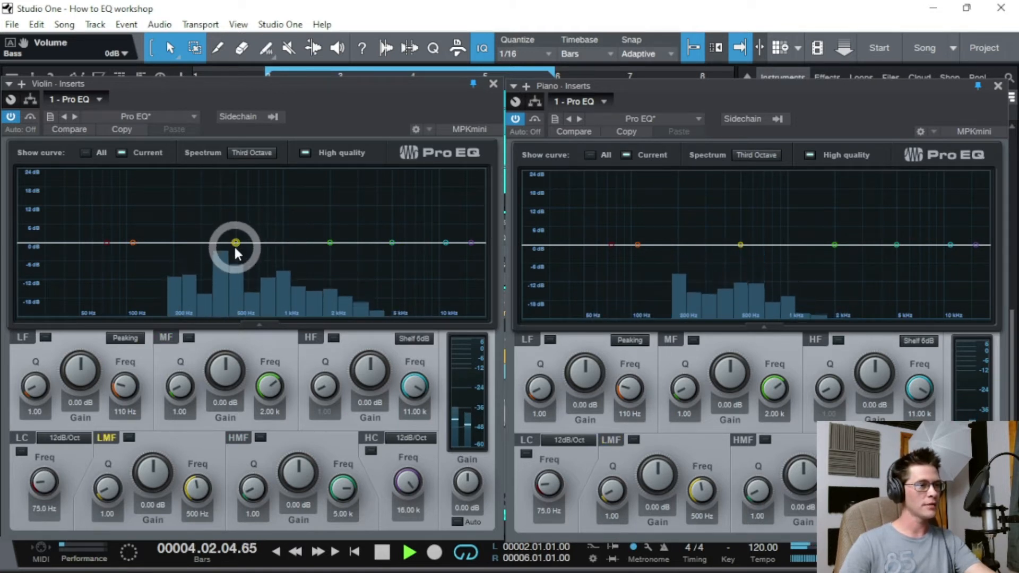
- Cut Violin -6.59 dB at 668 Hz, boost +2.12 dB at 2.95 kHz; cut Piano -4.94 dB at 3.02 kHz
drag(235, 241, 253, 262)
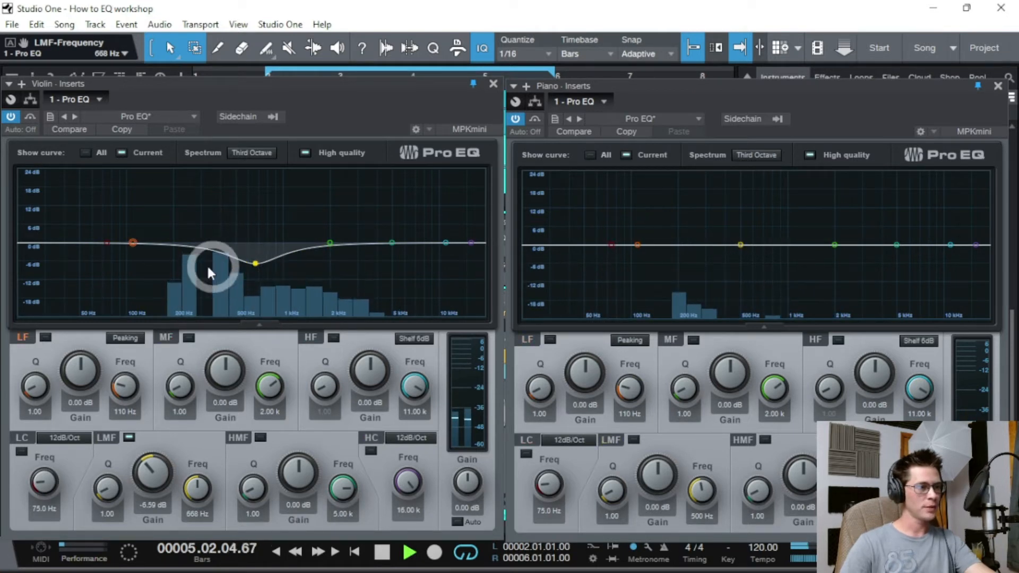
drag(331, 243, 357, 236)
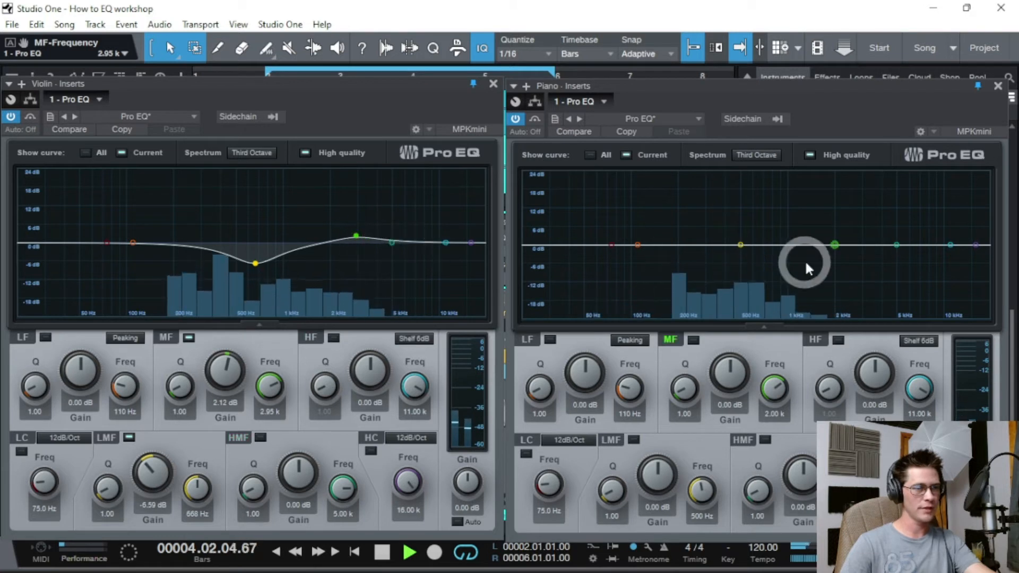
drag(839, 255, 864, 262)
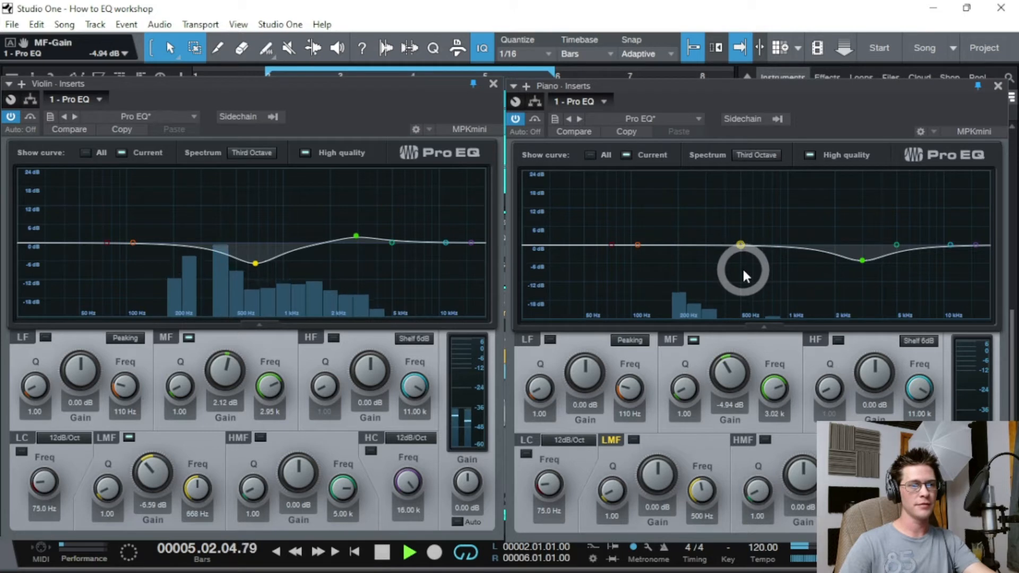
- Enable low cuts at about 280 Hz on the Piano and 180 Hz on the Violin
click(611, 246)
drag(611, 249, 703, 261)
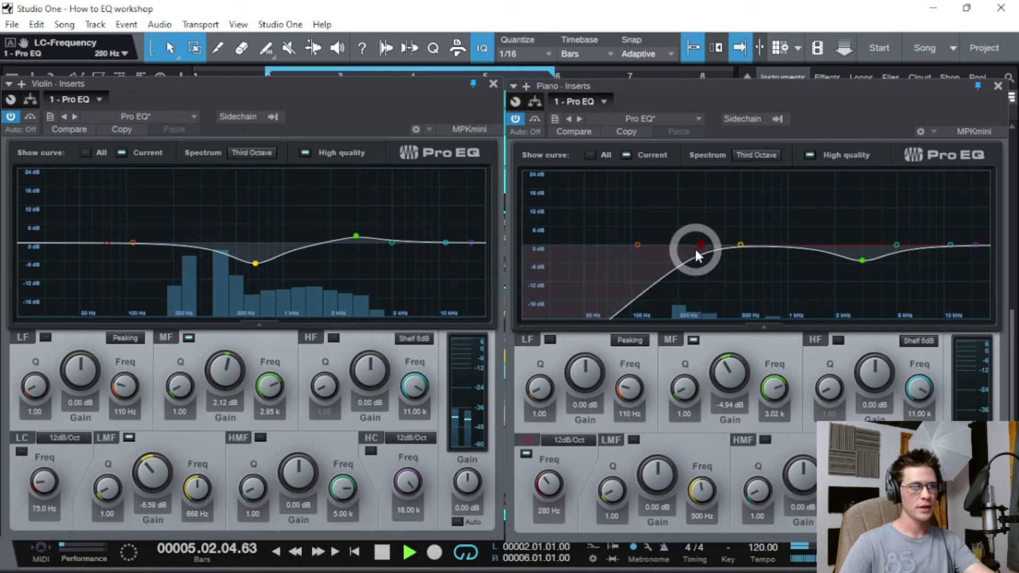
click(637, 246)
click(606, 251)
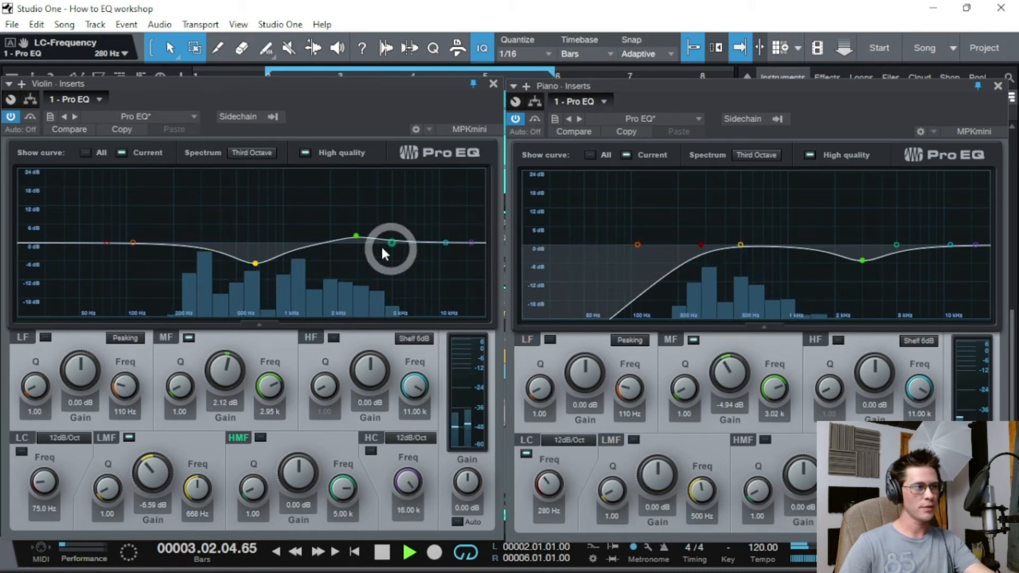
drag(103, 247, 167, 249)
- Roll off the Violin and Piano high ends with high cuts, then close both EQs
click(455, 263)
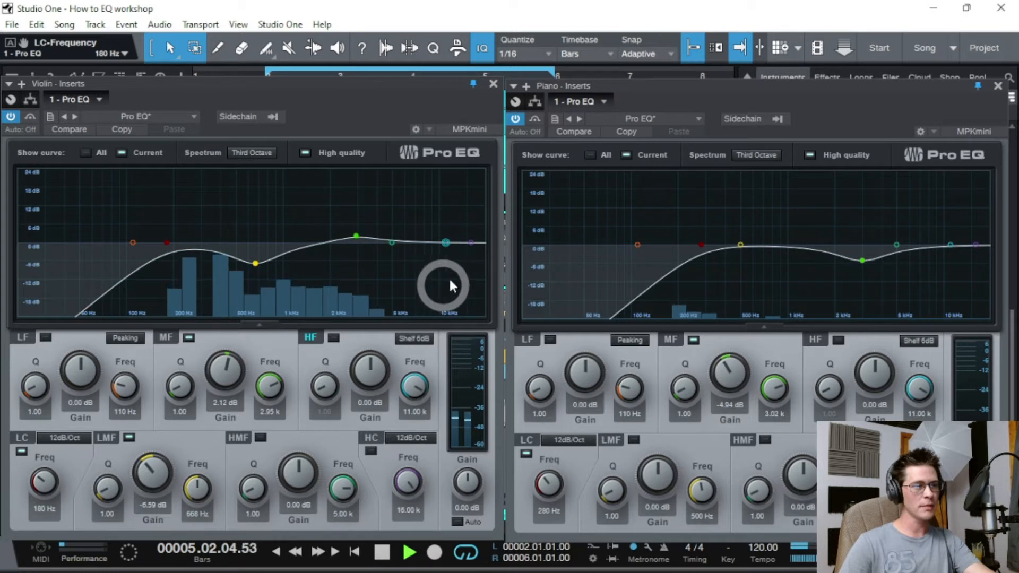
drag(472, 244, 413, 247)
click(785, 245)
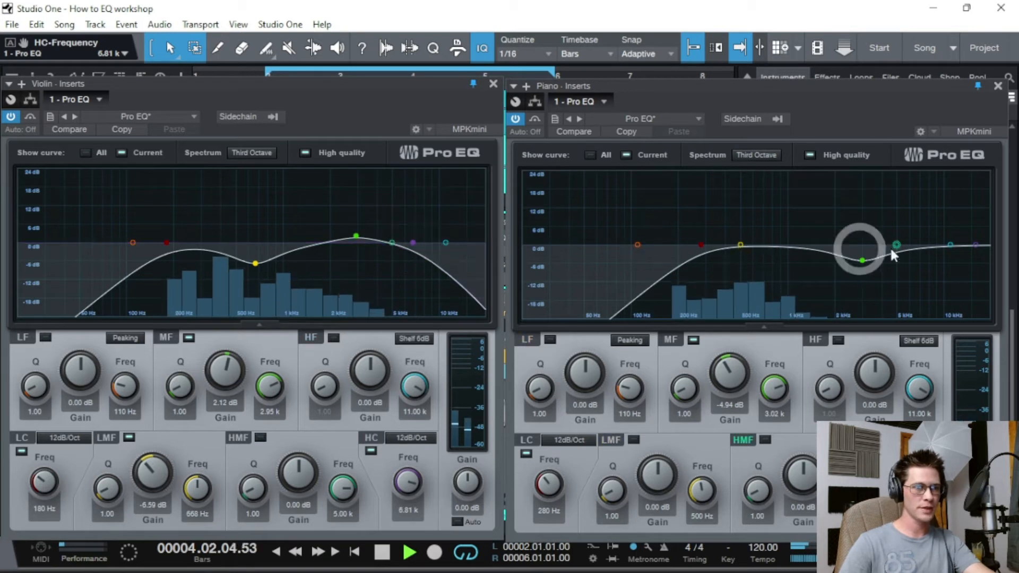
click(951, 245)
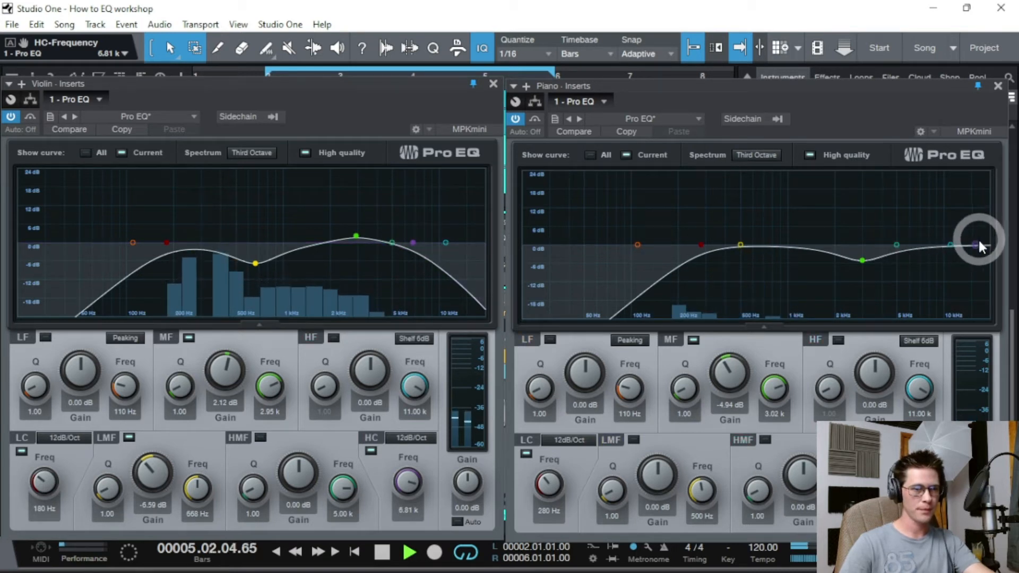
drag(977, 245, 896, 246)
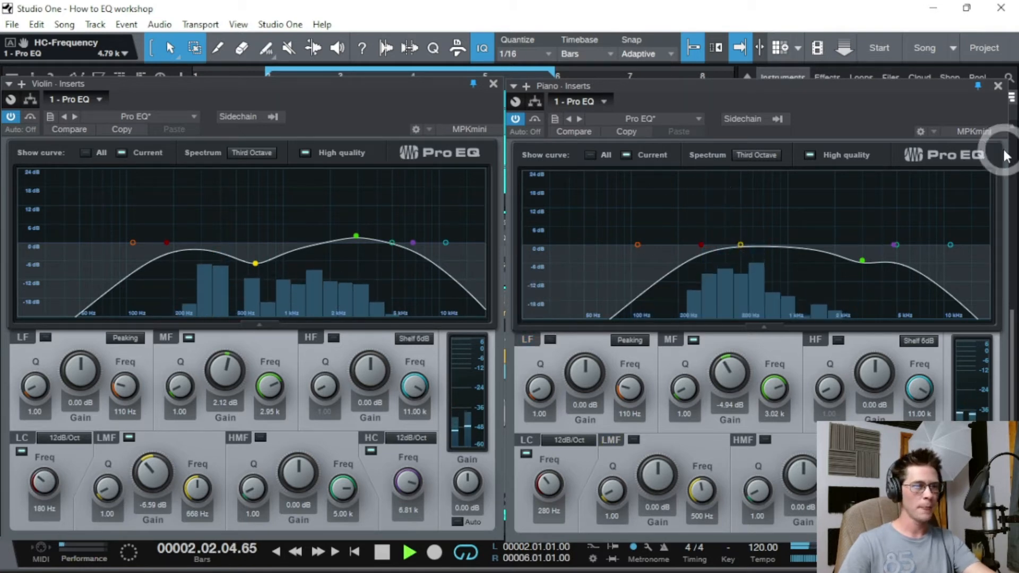
click(999, 86)
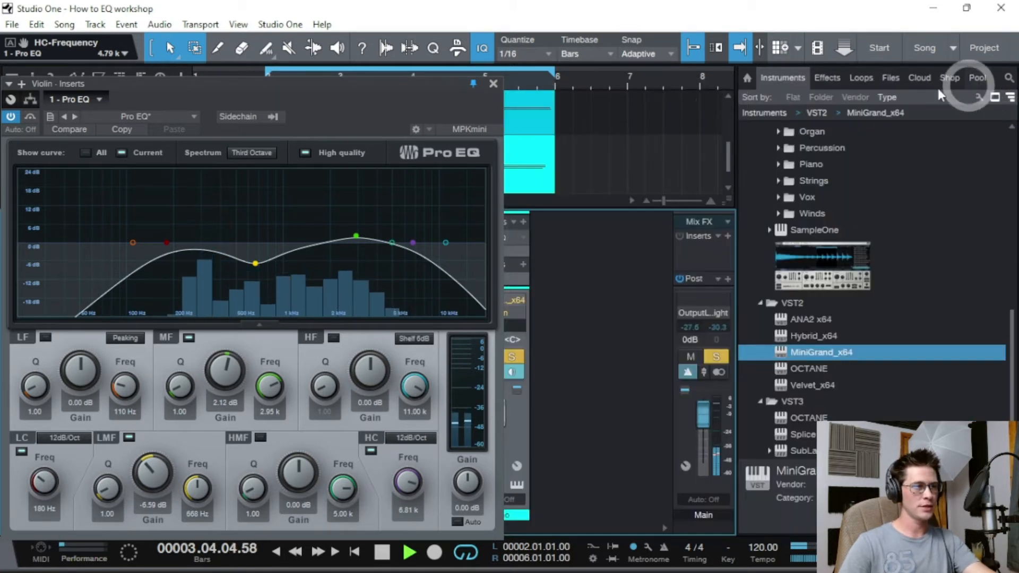
click(493, 84)
- Pan the Violin to L16 and the Piano to R16, then stop playback
click(449, 357)
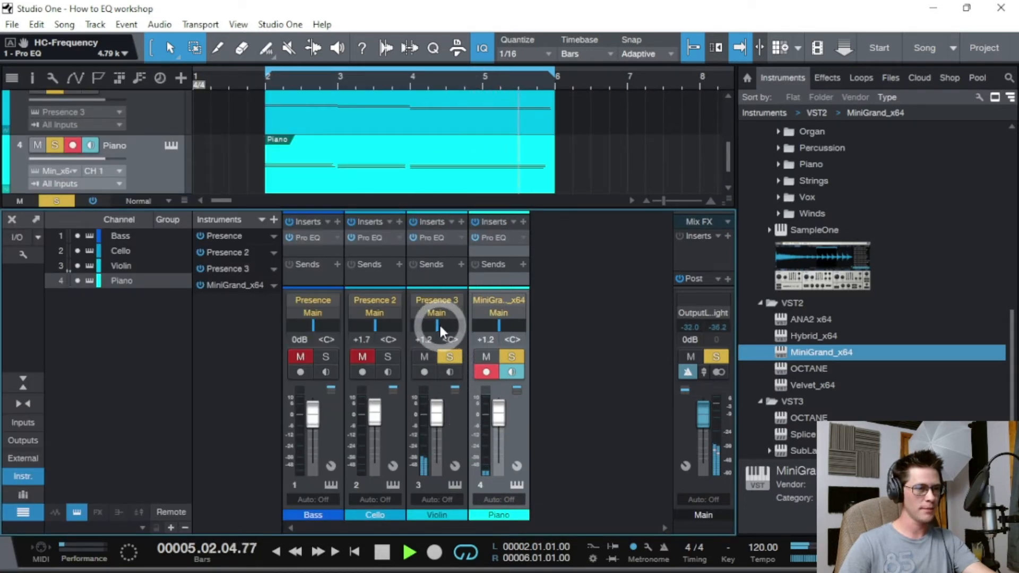
drag(439, 322, 439, 324)
drag(500, 325, 434, 323)
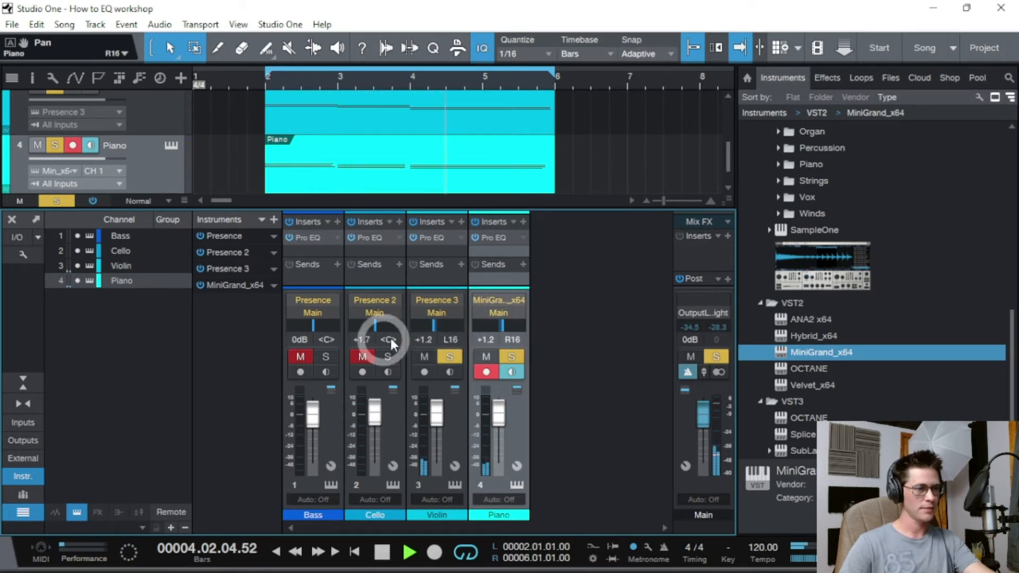
key(space)
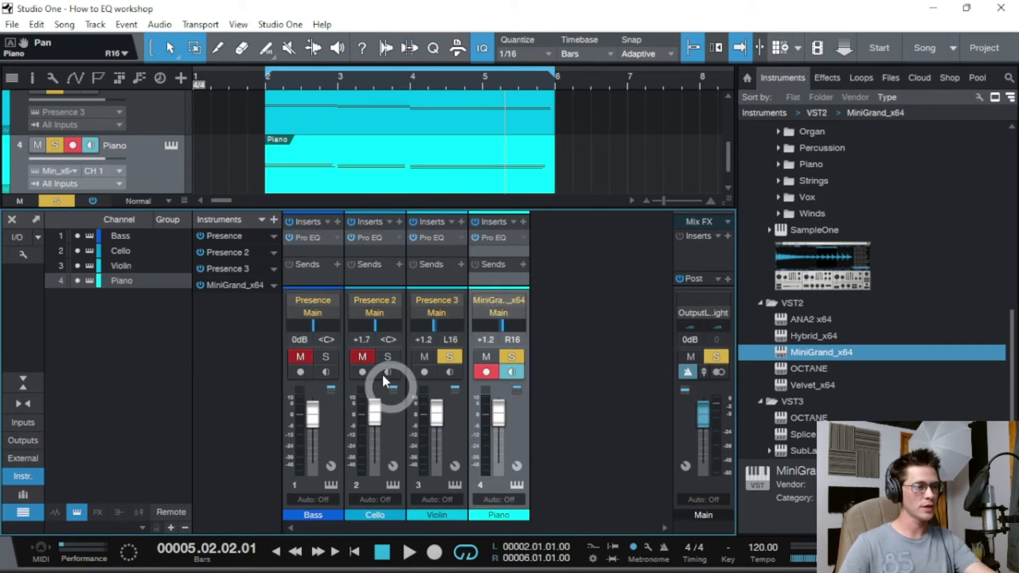
- Solo Bass and Cello, unsolo Violin, and play the song from bar 2
click(332, 360)
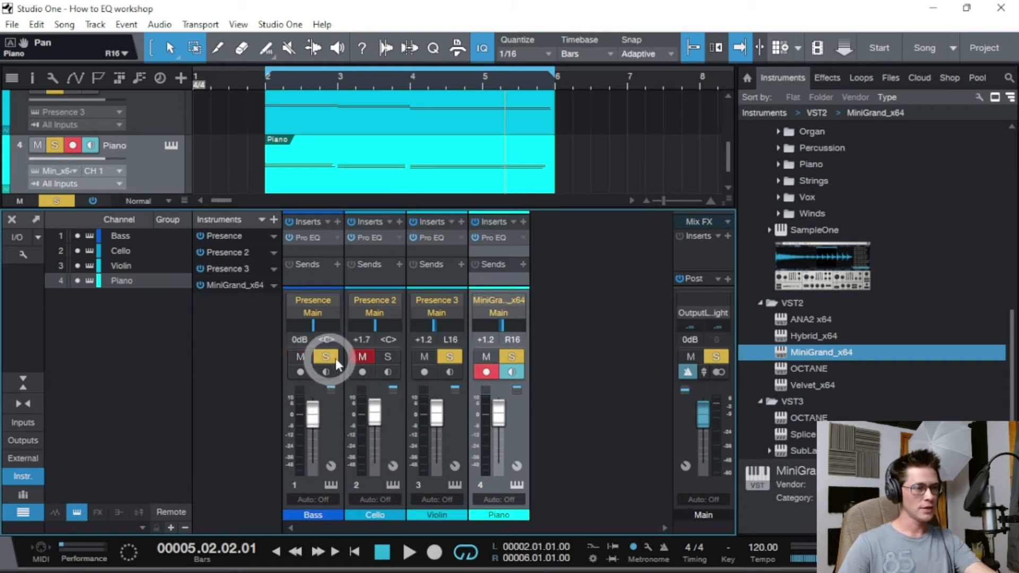
click(390, 360)
click(433, 358)
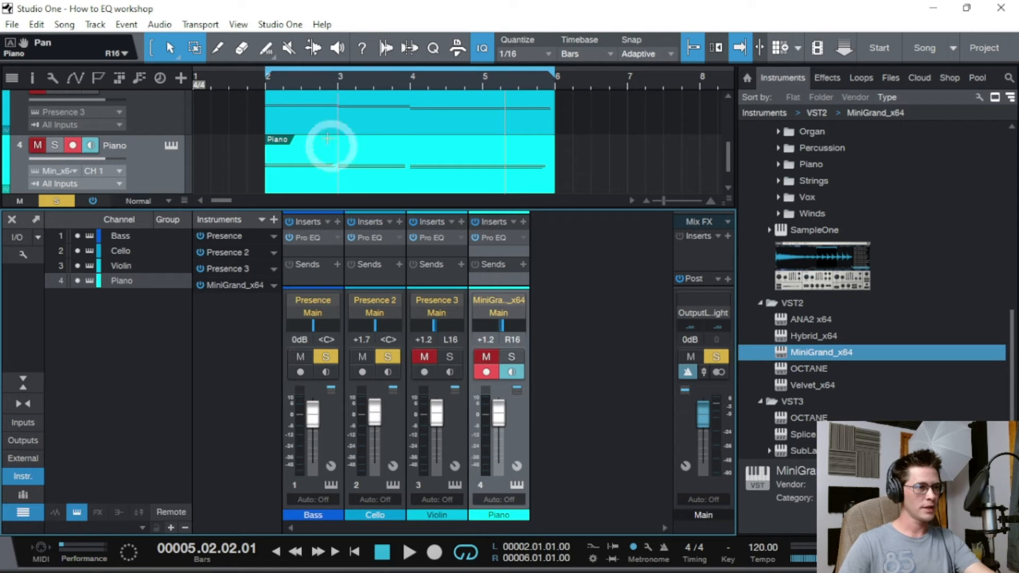
click(269, 88)
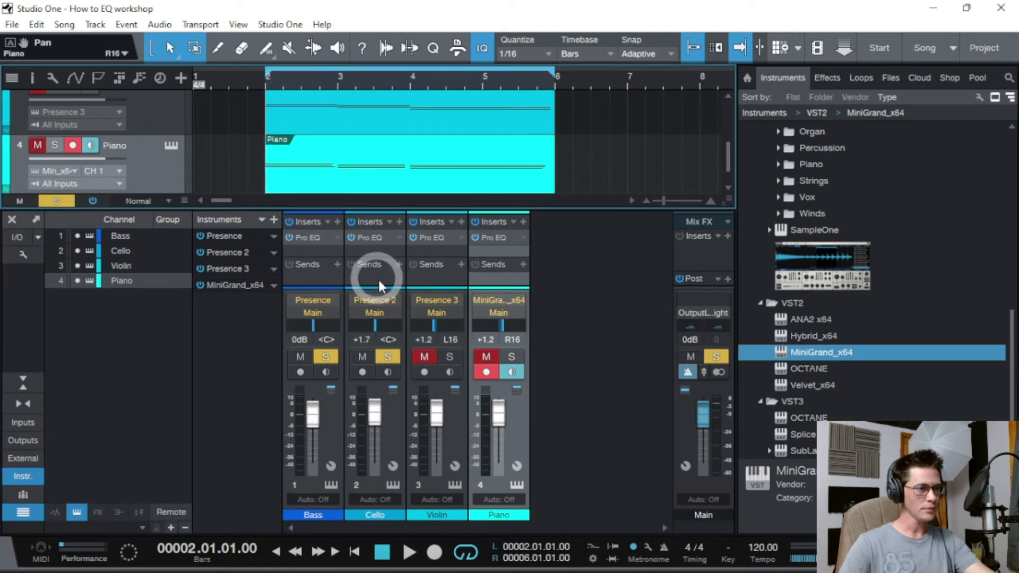
key(space)
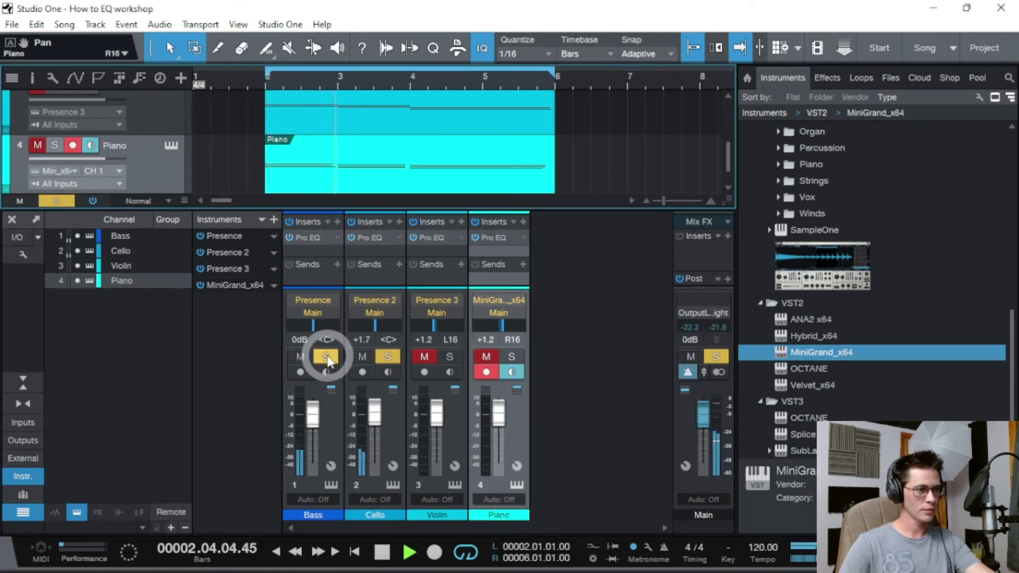
- Open the Bass and Cello Pro EQs and arrange them side by side
right_click(335, 236)
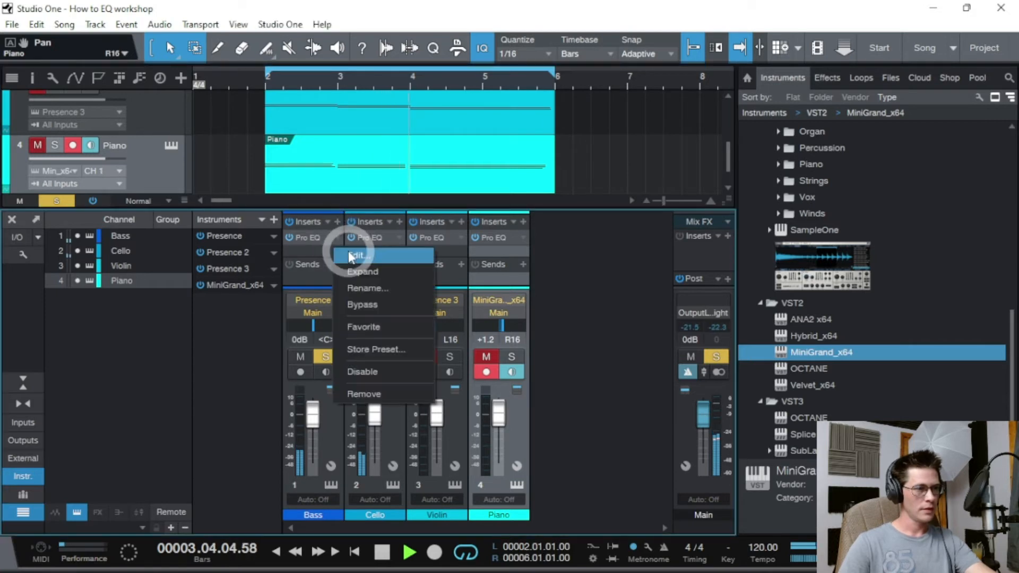
click(349, 250)
drag(555, 115, 700, 106)
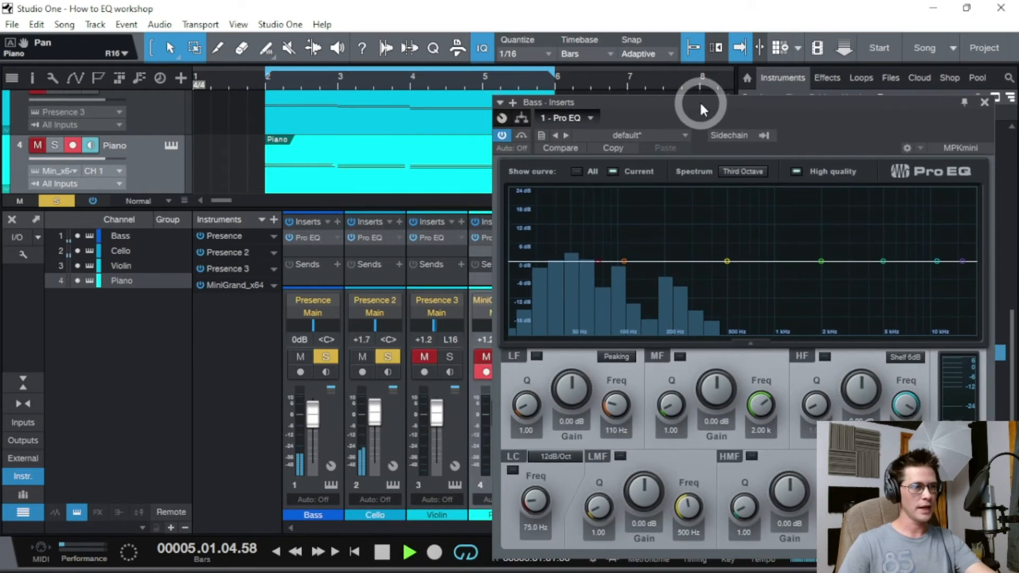
click(399, 239)
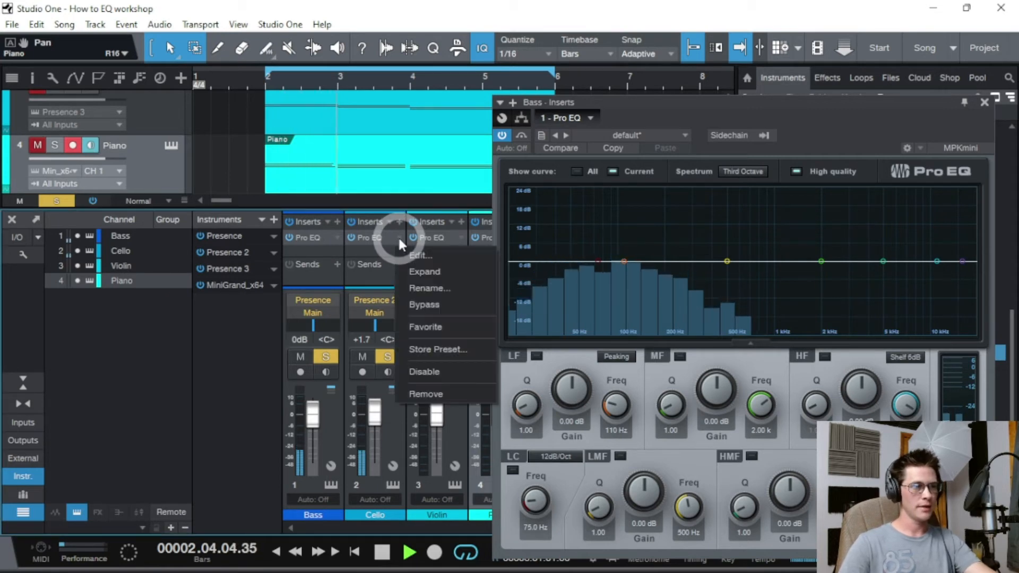
click(417, 256)
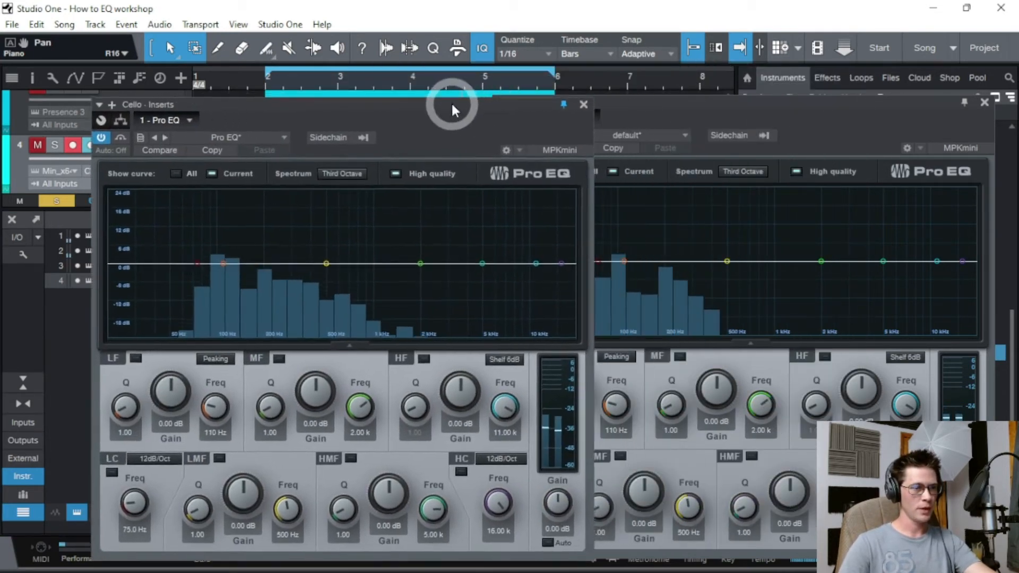
drag(451, 110, 405, 101)
click(992, 96)
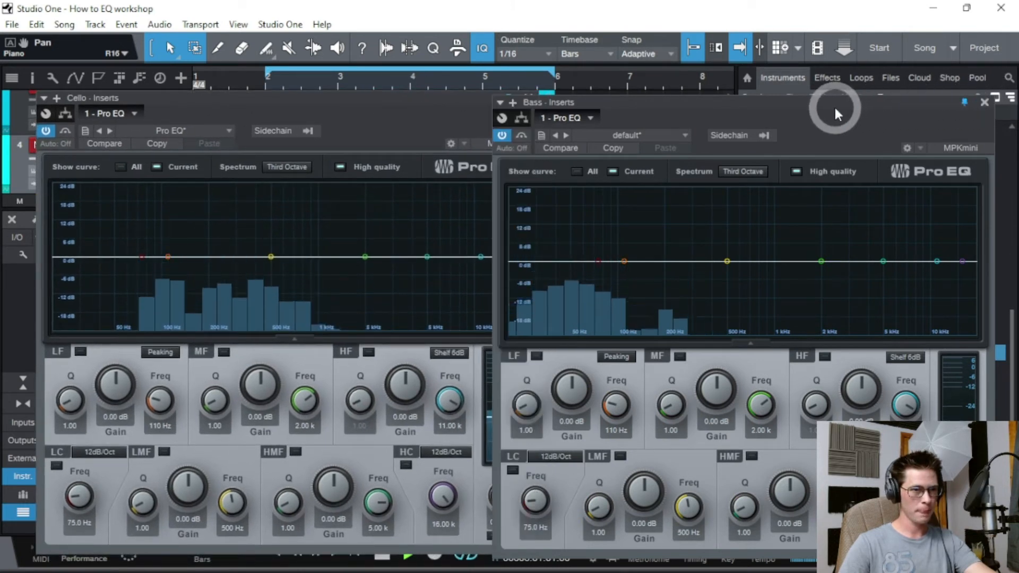
drag(834, 106, 861, 97)
- Low-cut the Bass at 27.8 Hz and the Cello at 156 Hz, moving the Cello dip to 398 Hz
click(685, 293)
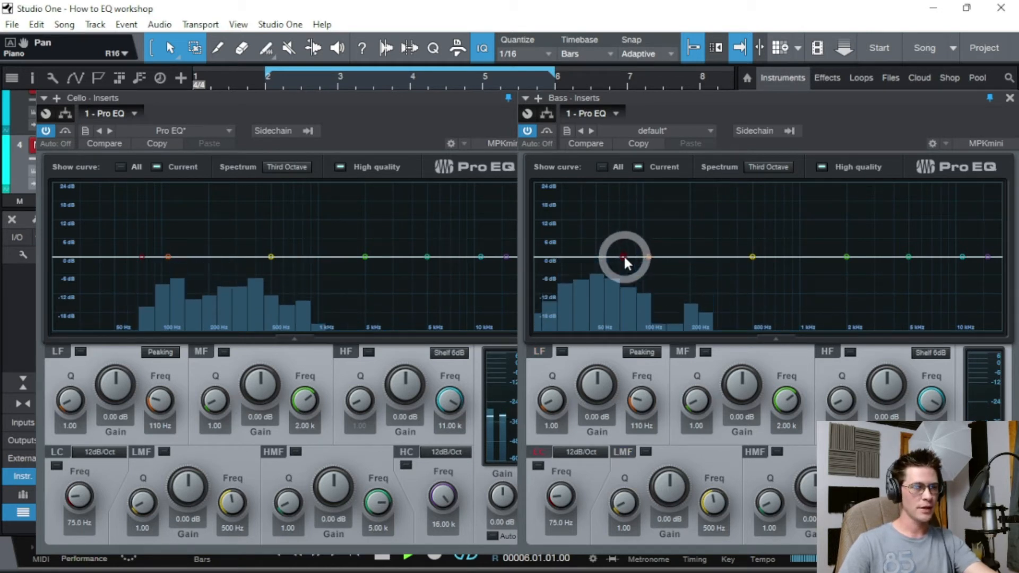
drag(623, 258, 556, 256)
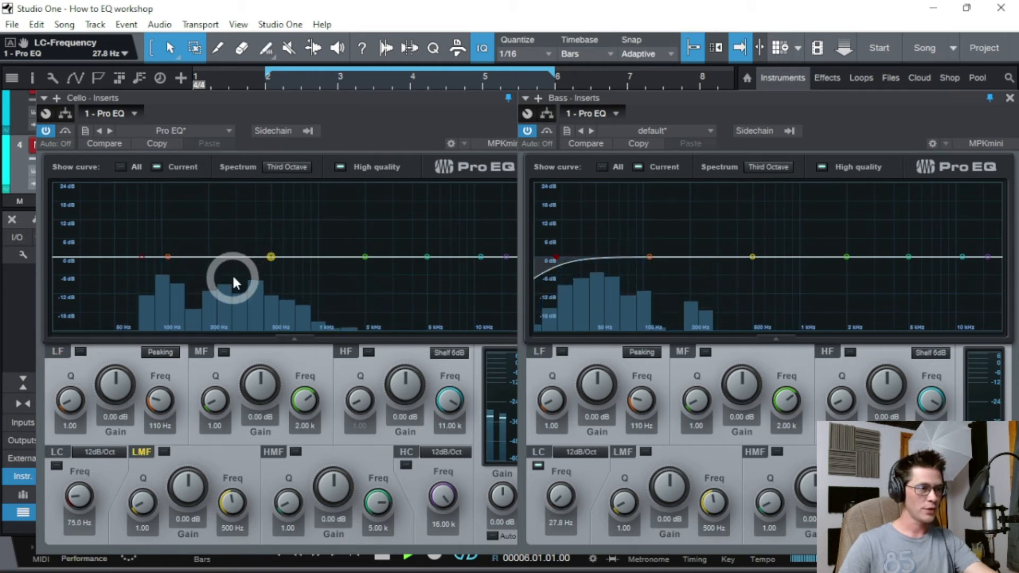
click(141, 255)
drag(141, 257, 259, 266)
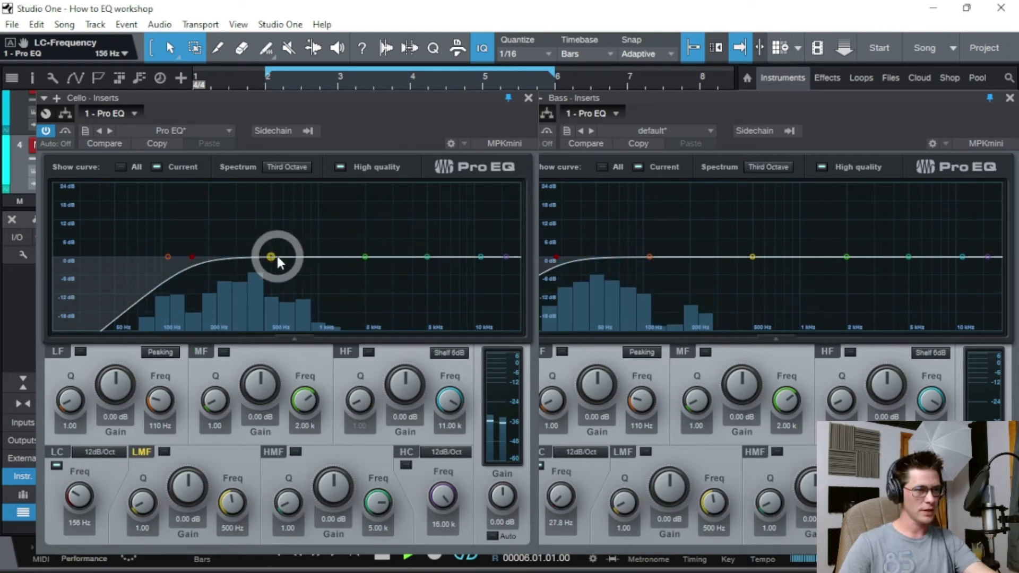
drag(363, 256, 256, 272)
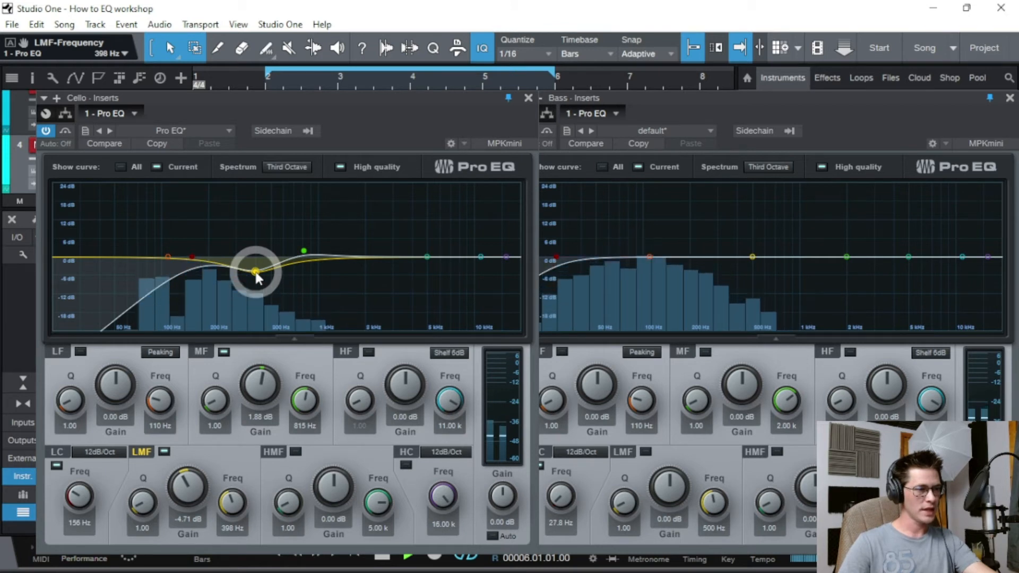
- Cut the Bass 6.35 dB around 204 Hz and high-cut it near 1.66 kHz
click(752, 258)
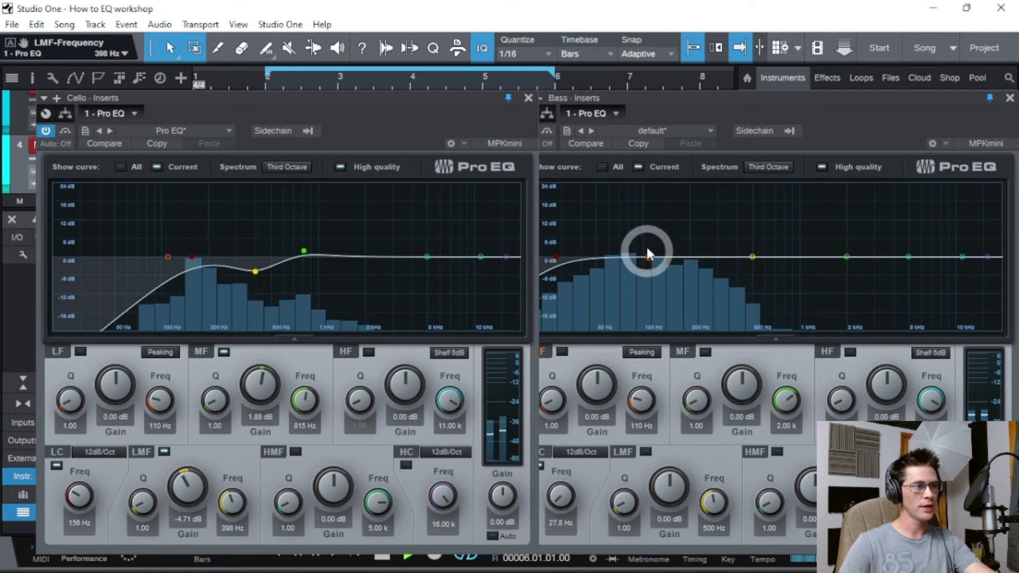
drag(649, 253, 693, 277)
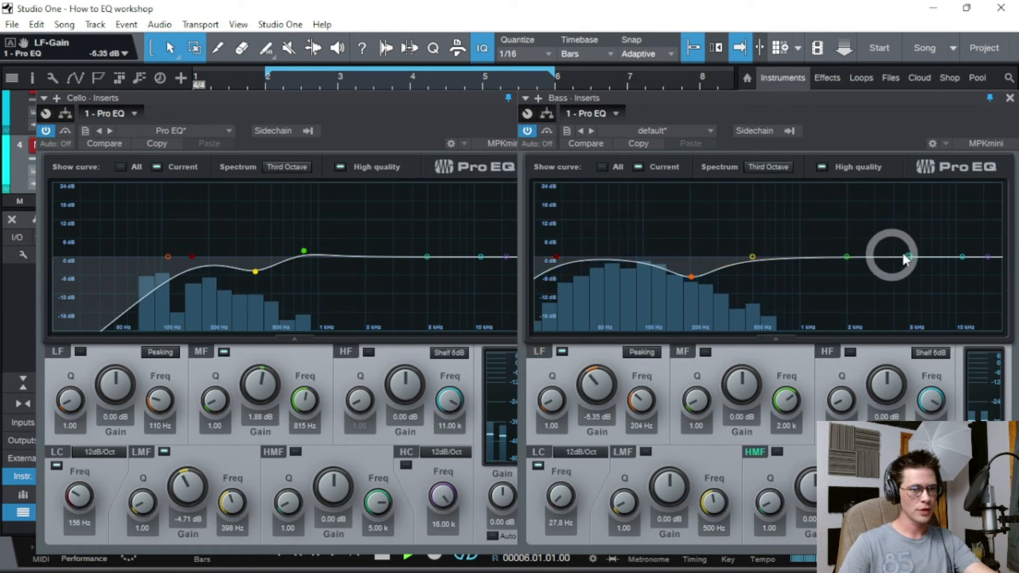
drag(989, 255, 833, 277)
- Pull the Bass and Cello high cuts down to about 1.66 kHz, then close the Cello's Pro EQ
click(315, 263)
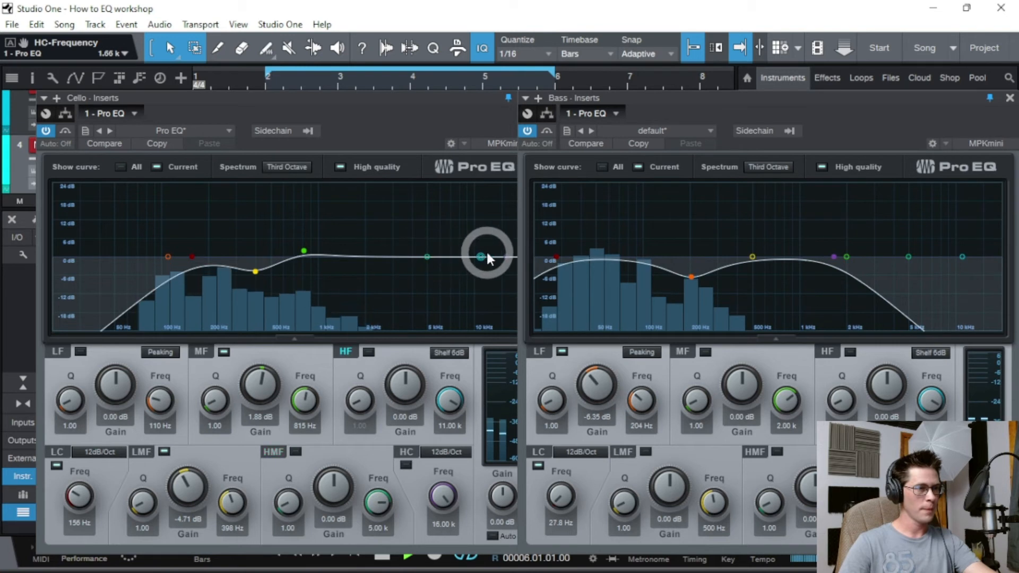
drag(501, 254, 353, 266)
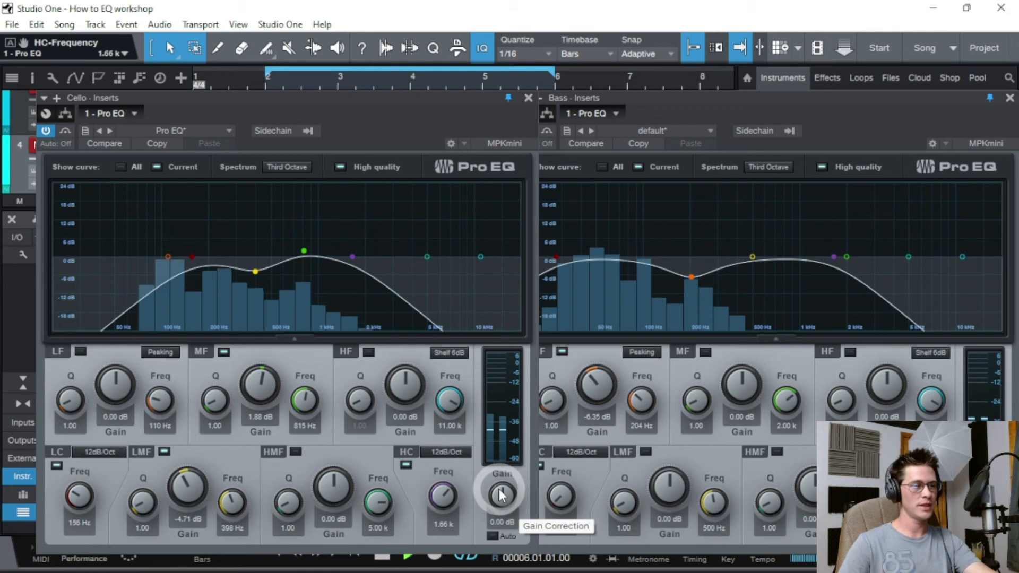
click(529, 97)
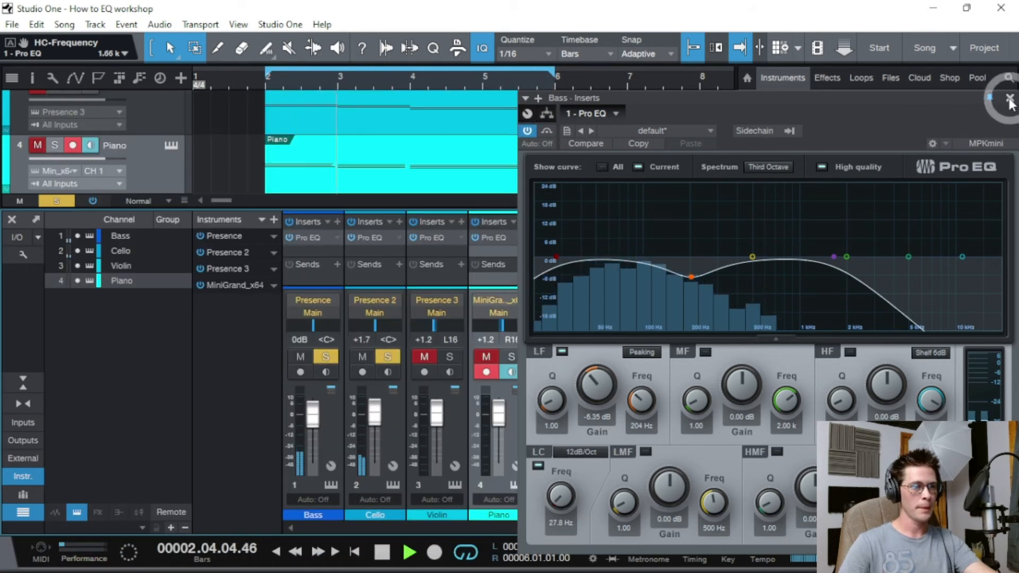
- Move the Bass high cut to 971 Hz, close the Bass Pro EQ and stop playback
drag(835, 257, 798, 255)
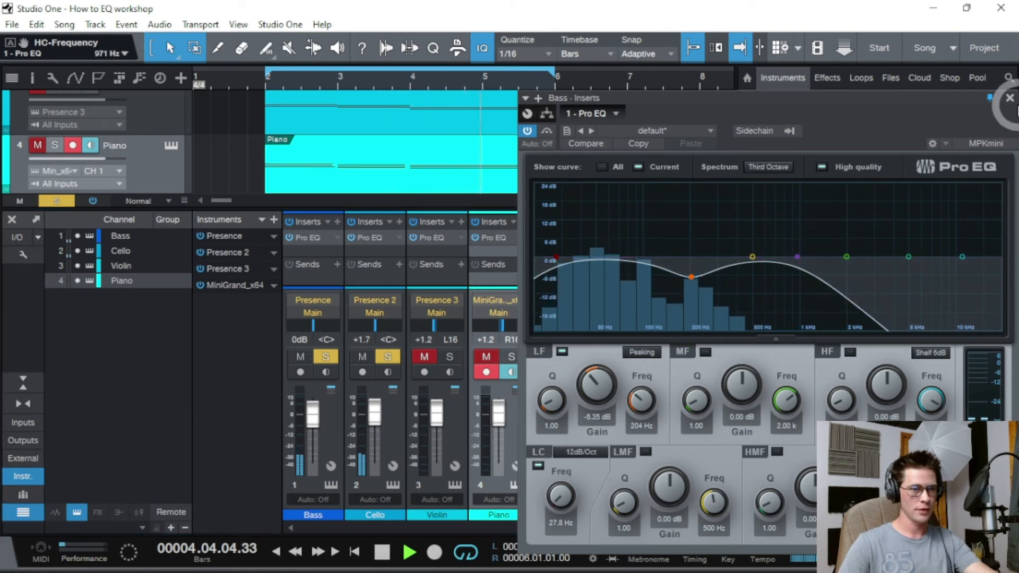
click(1009, 98)
key(space)
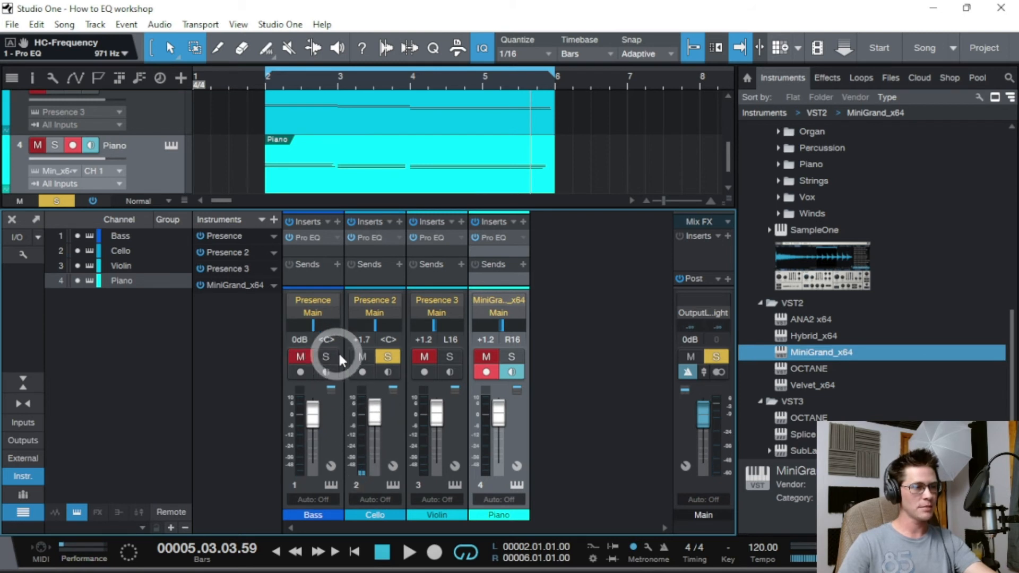
- Clear the Cello and Bass solos, then select the Violin, Cello and Bass channels in turn
click(388, 357)
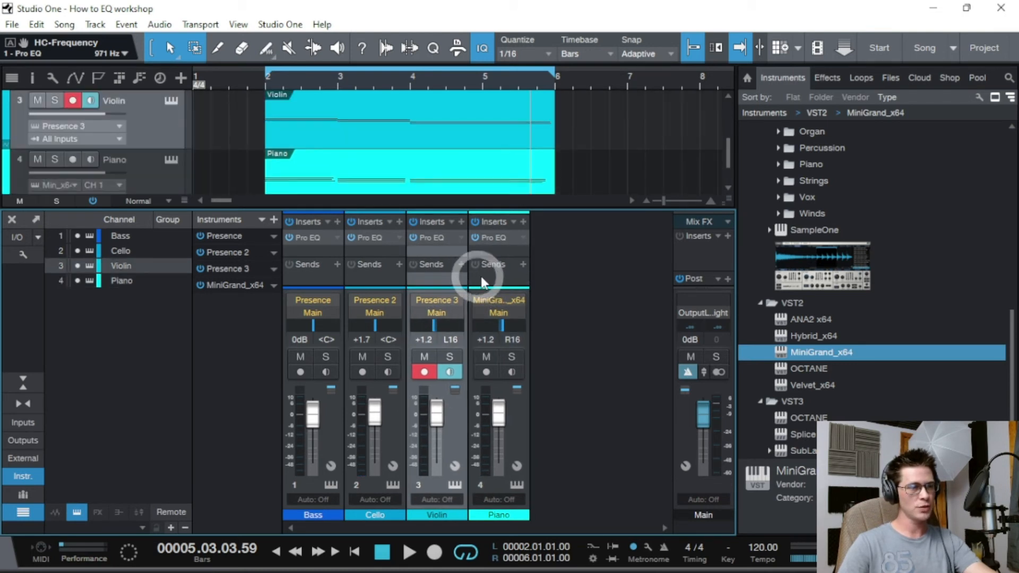
click(455, 276)
click(385, 273)
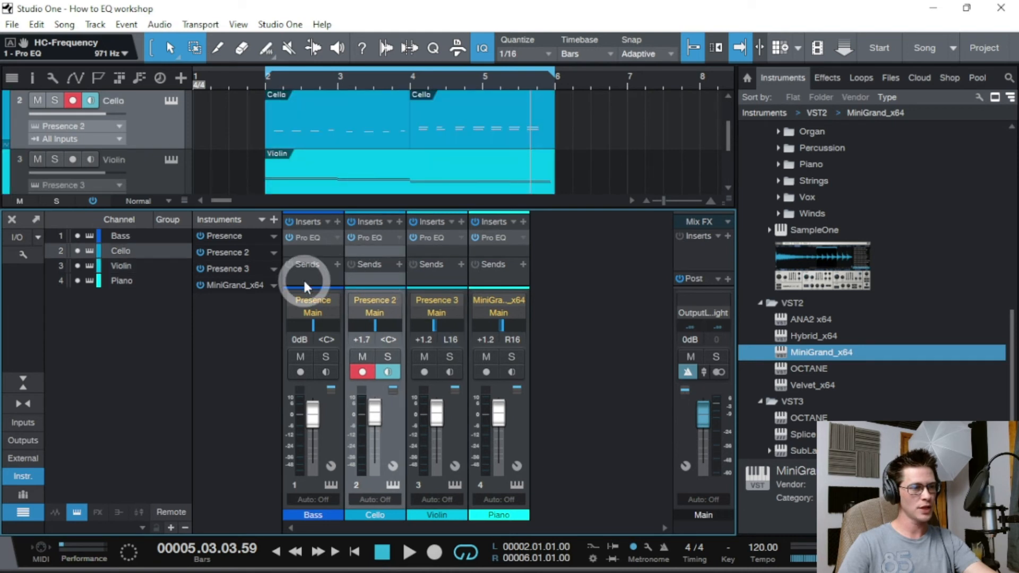
click(303, 278)
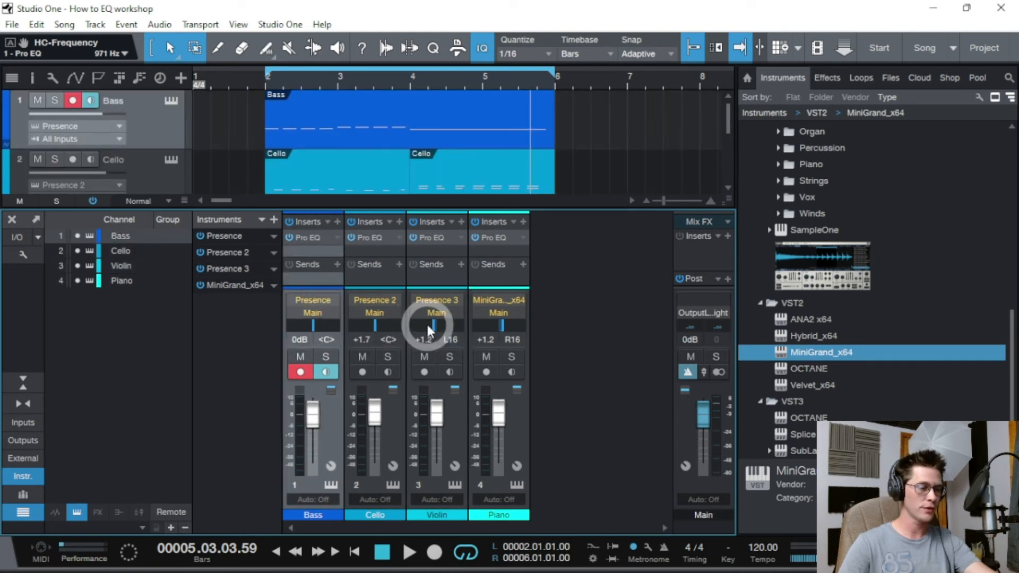
click(267, 85)
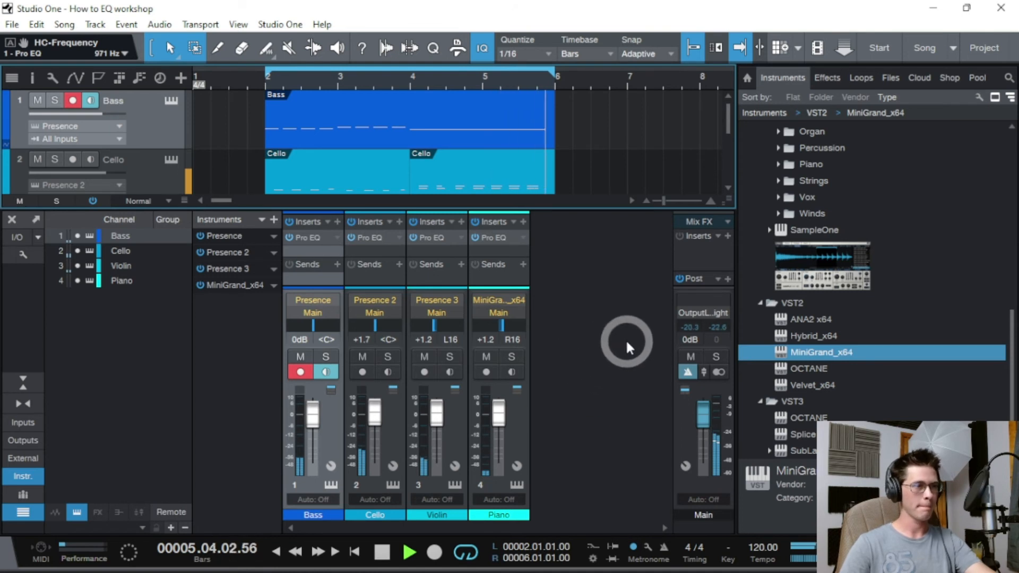
key(space)
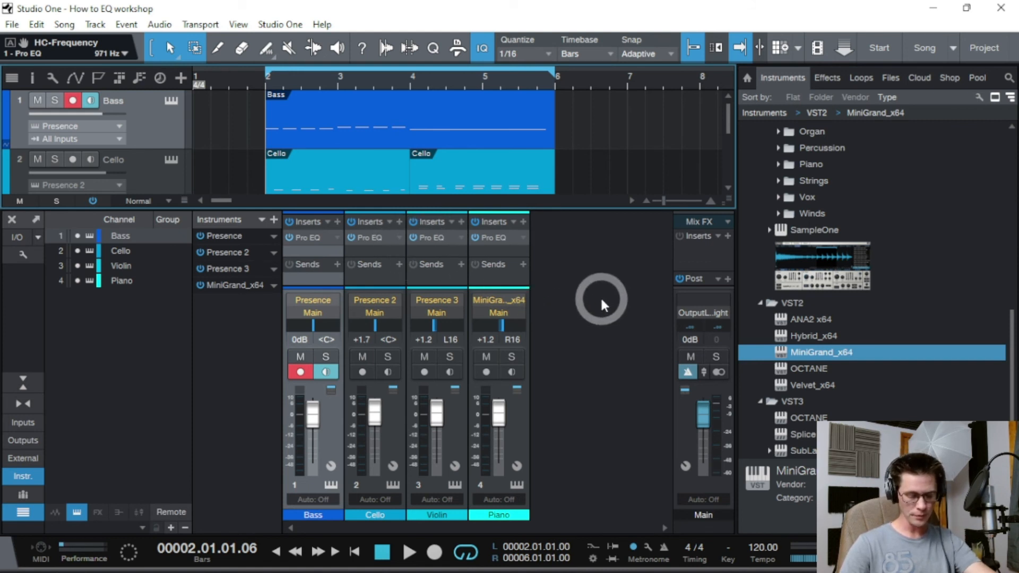
click(458, 249)
click(476, 248)
click(451, 248)
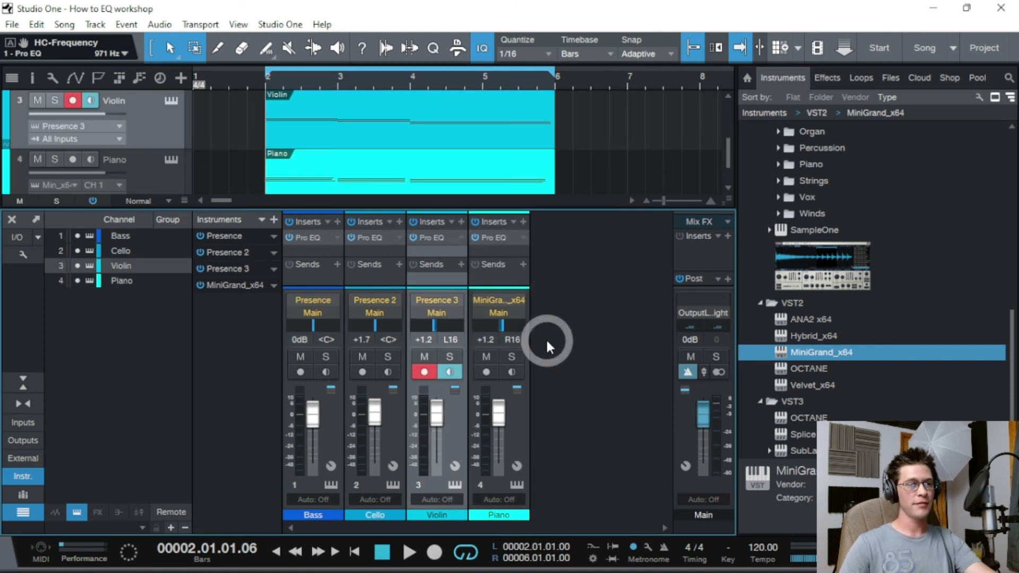
click(509, 432)
click(463, 442)
click(498, 439)
click(455, 438)
click(518, 429)
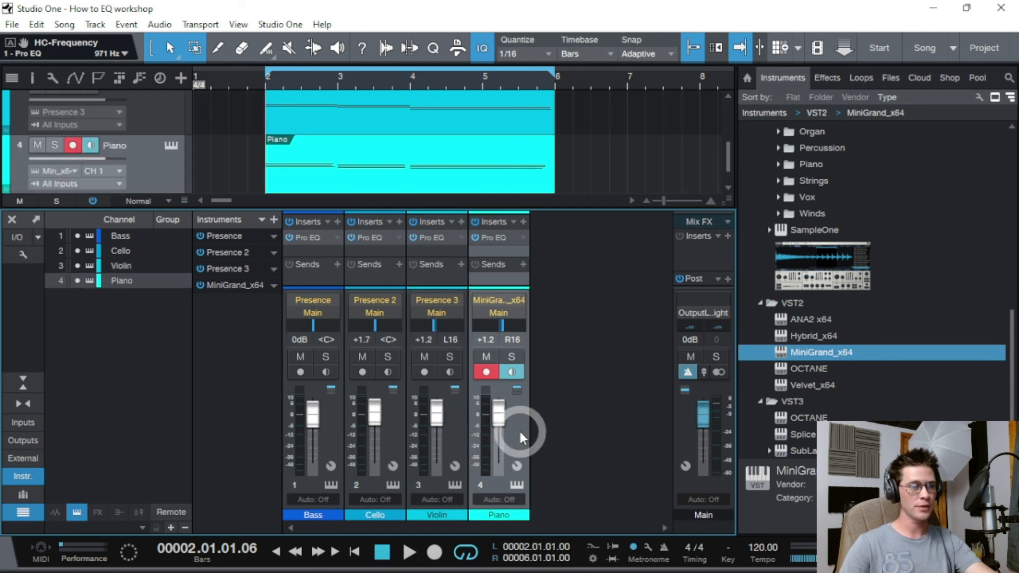